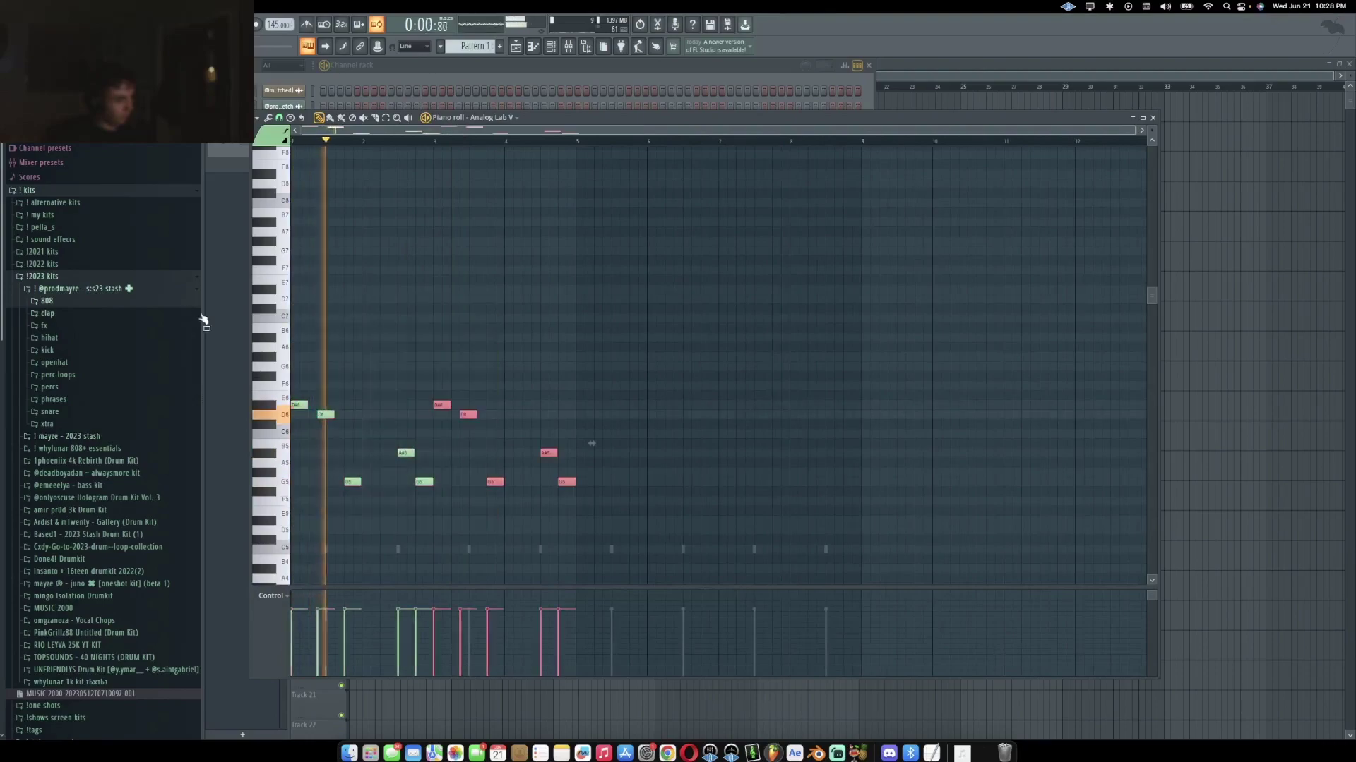
Repeat the Analog Lab V melody to fill eight bars and layer a copy of it one octave lower.
key("ctrl+d")
key("ctrl+a")
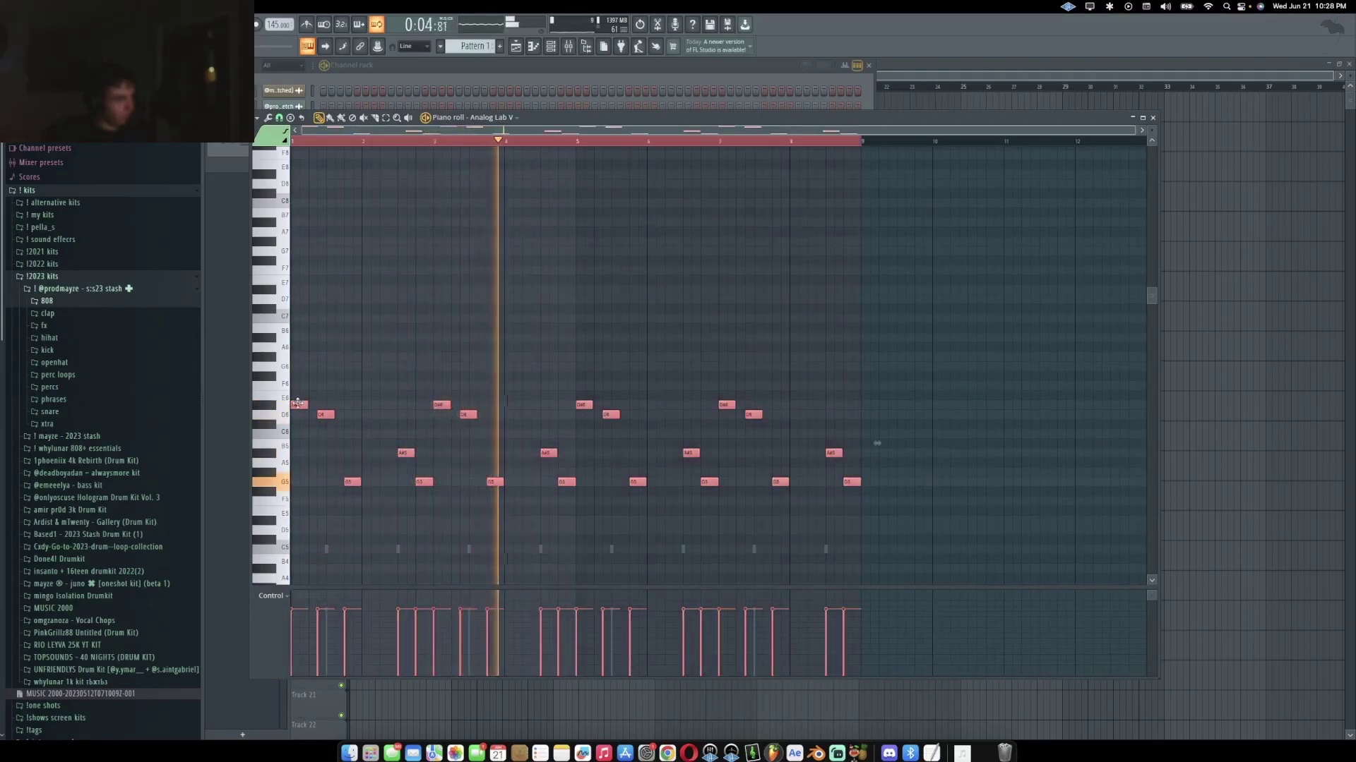
key("ctrl+c")
key("ctrl+v")
key("ctrl+Down")
key("ctrl+d")
scroll(515, 353, "down", 4)
Apply Quick Legato to all the melody notes so that each one extends to the next.
key("ctrl+a")
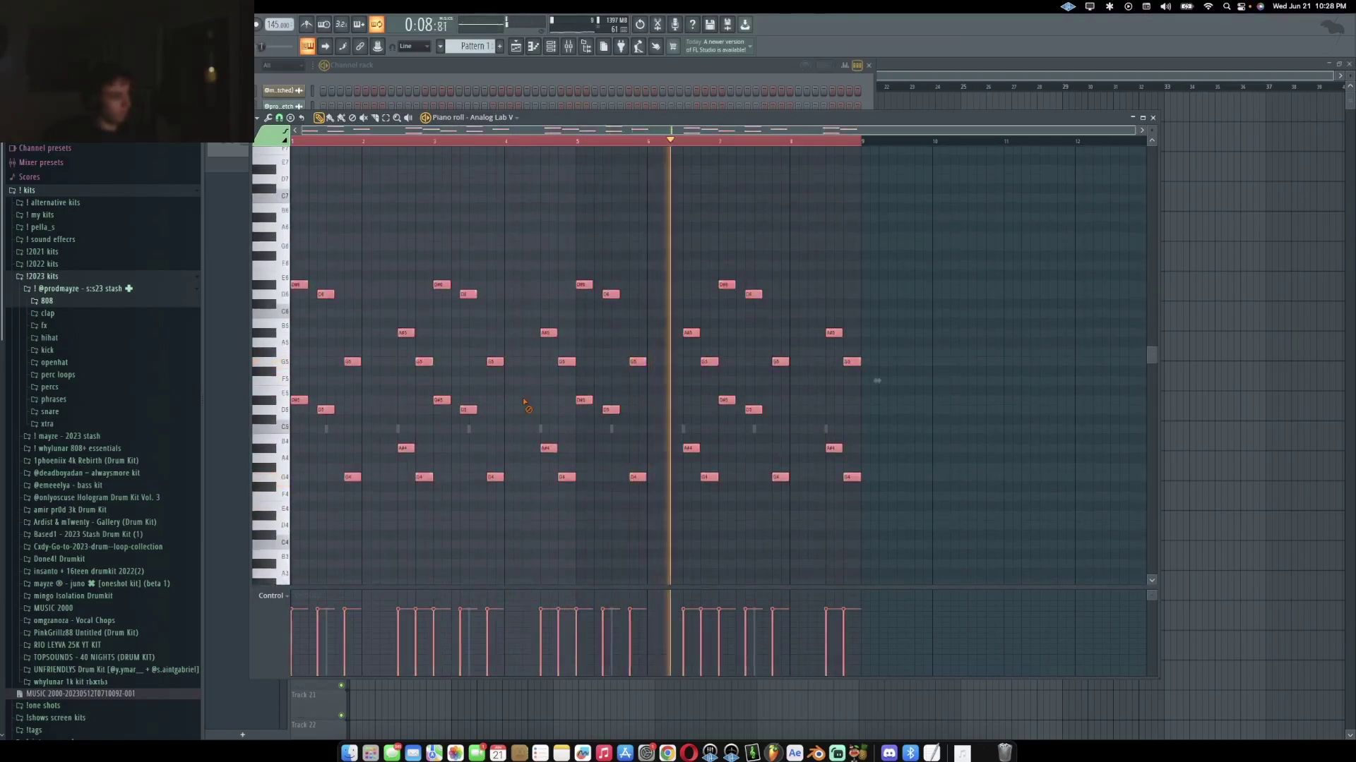
key("ctrl+l")
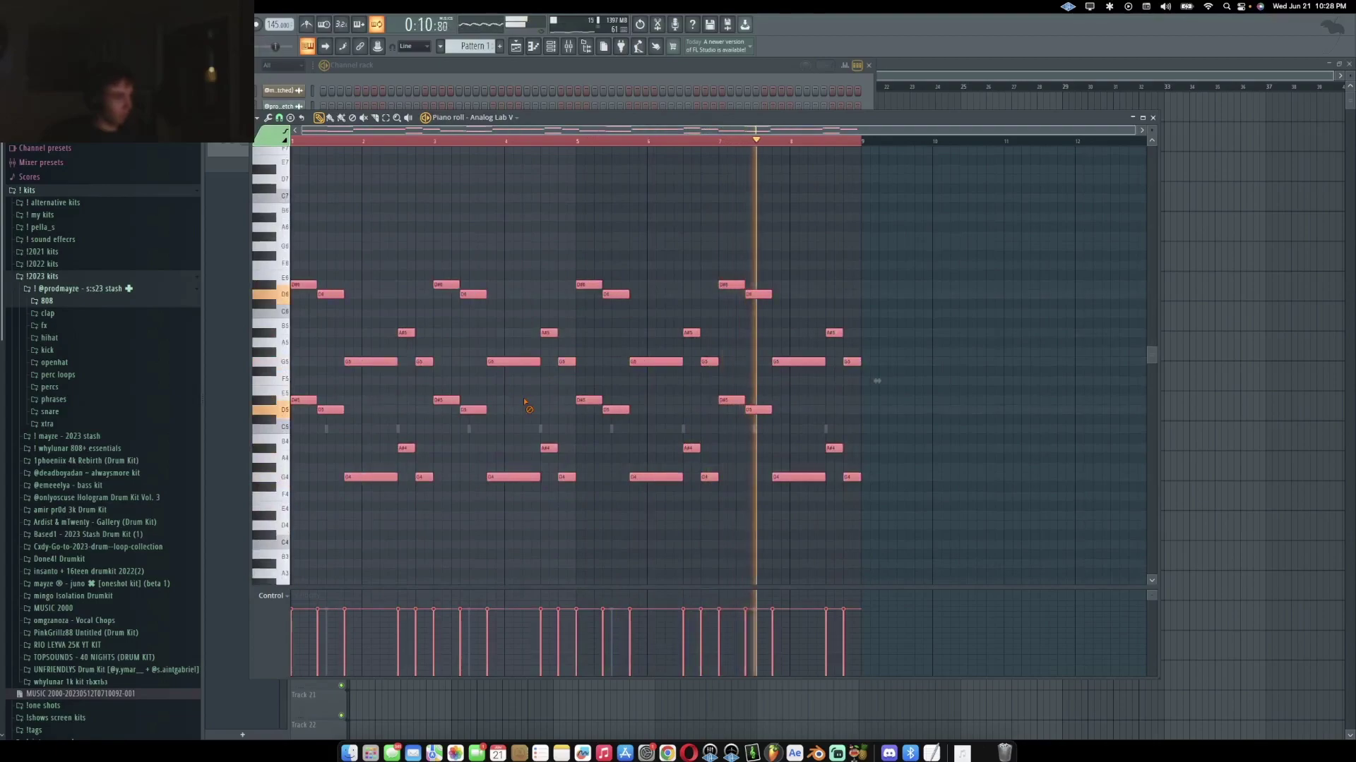
key("ctrl+d")
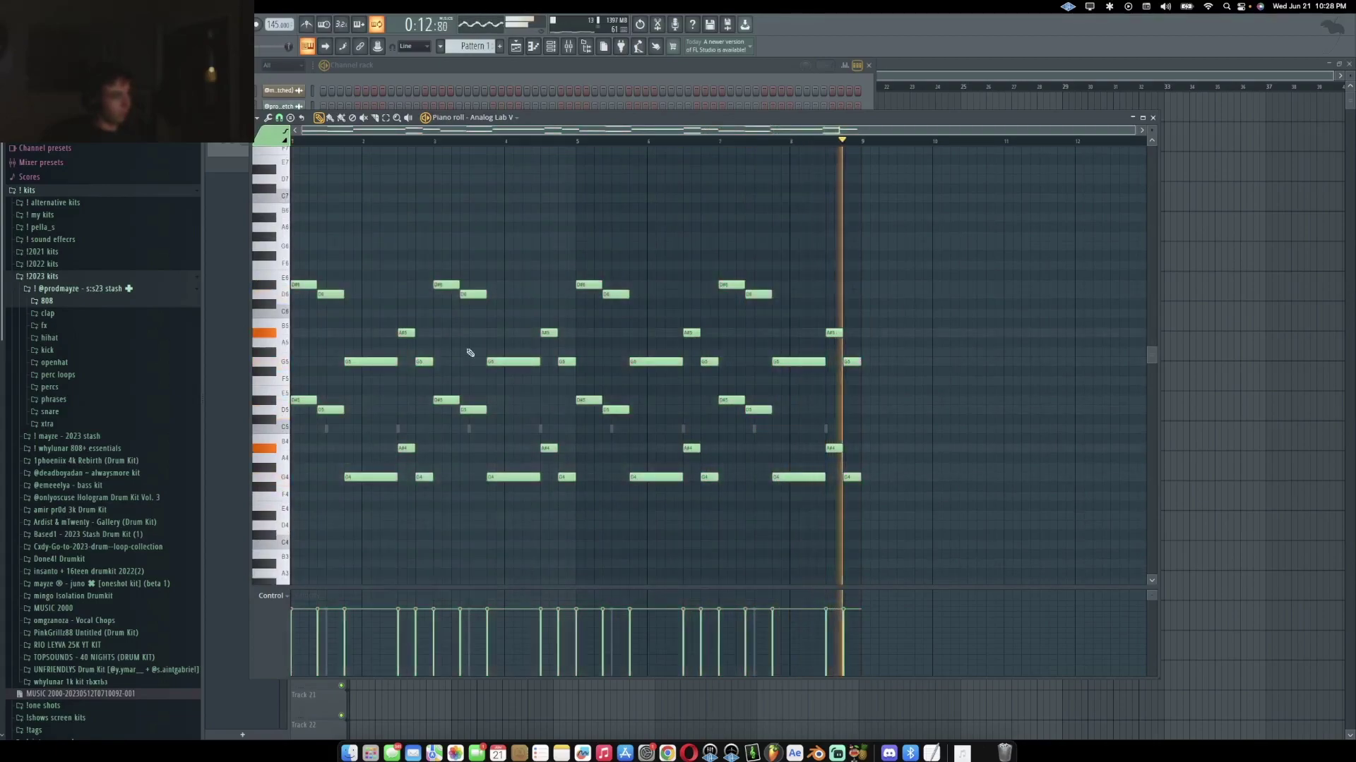
Add short G5 and A#5 notes to the melody and raise the selected notes around bars 4 and 8 one octave.
scroll(396, 360, "up", 3)
left_click(329, 362)
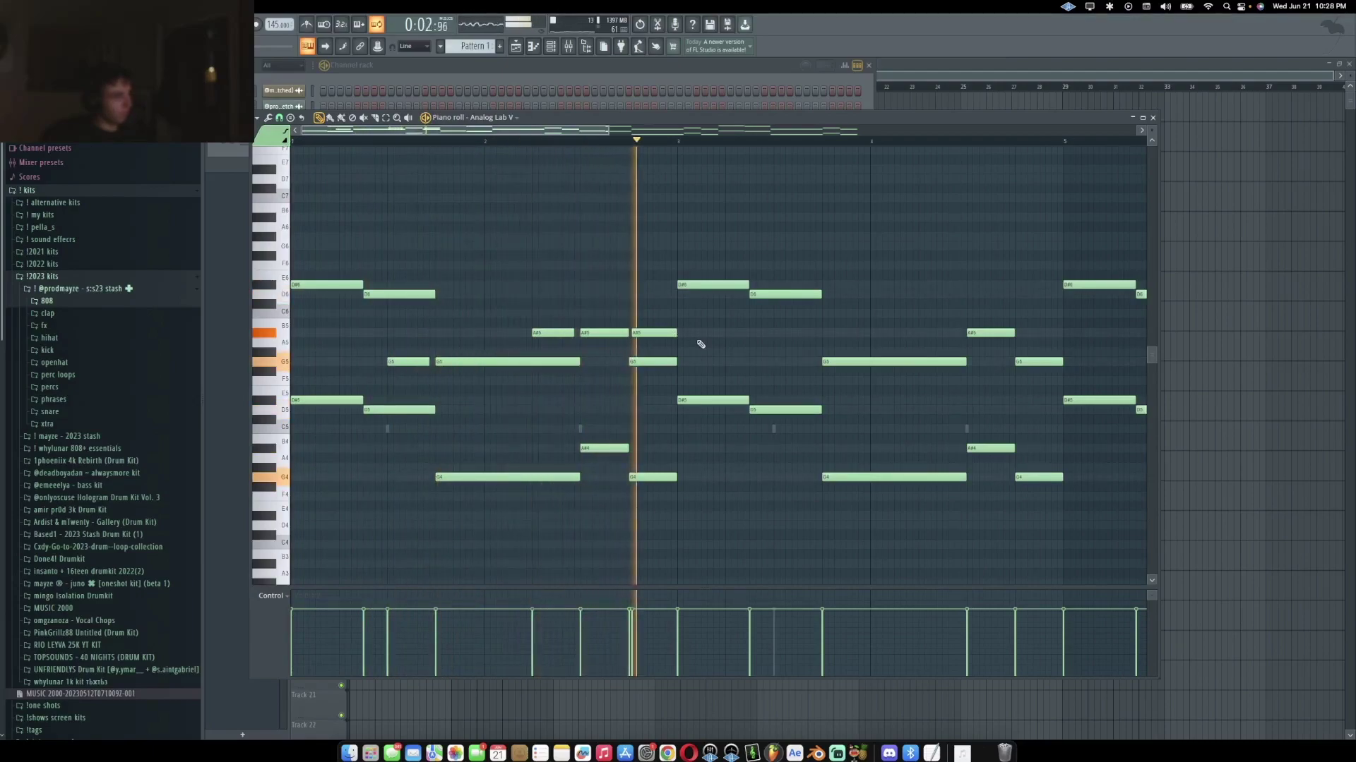
key("ctrl+z")
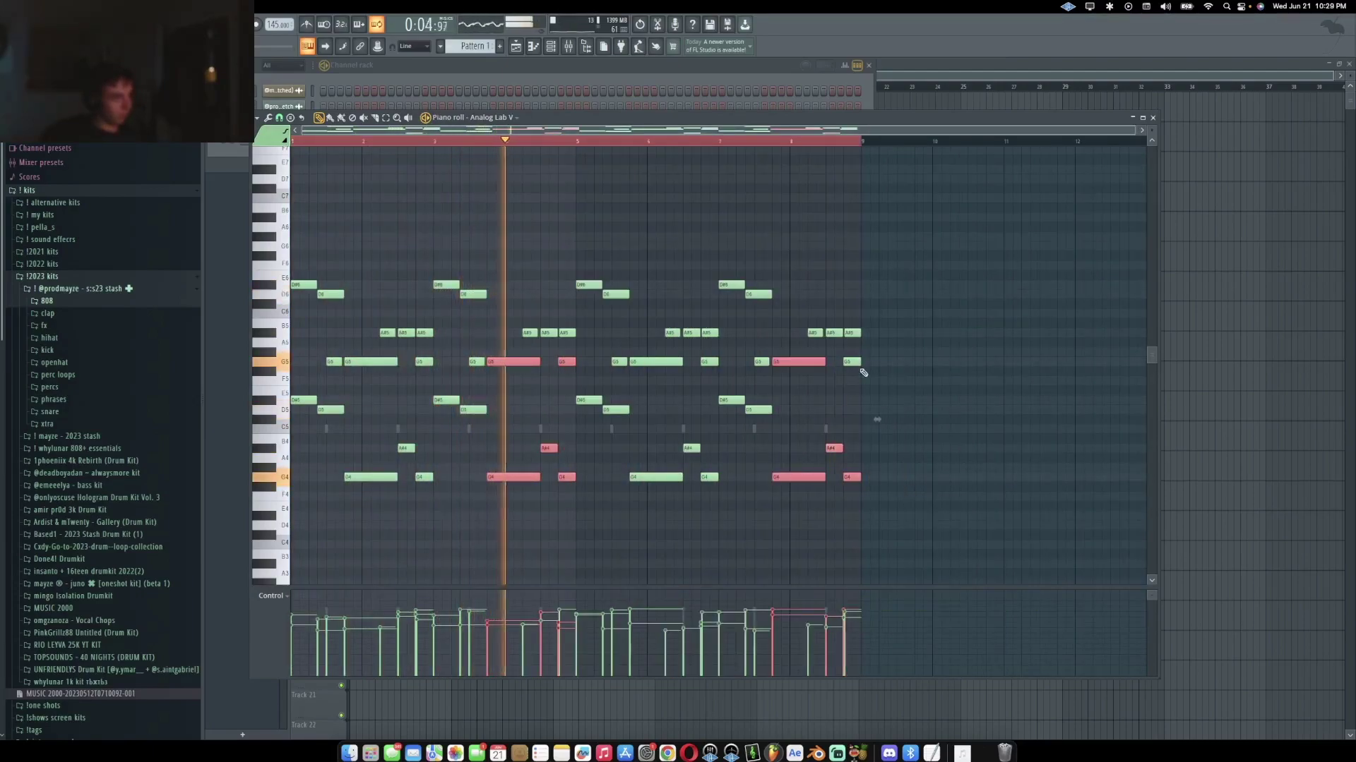
left_click_drag(851, 477, 850, 361)
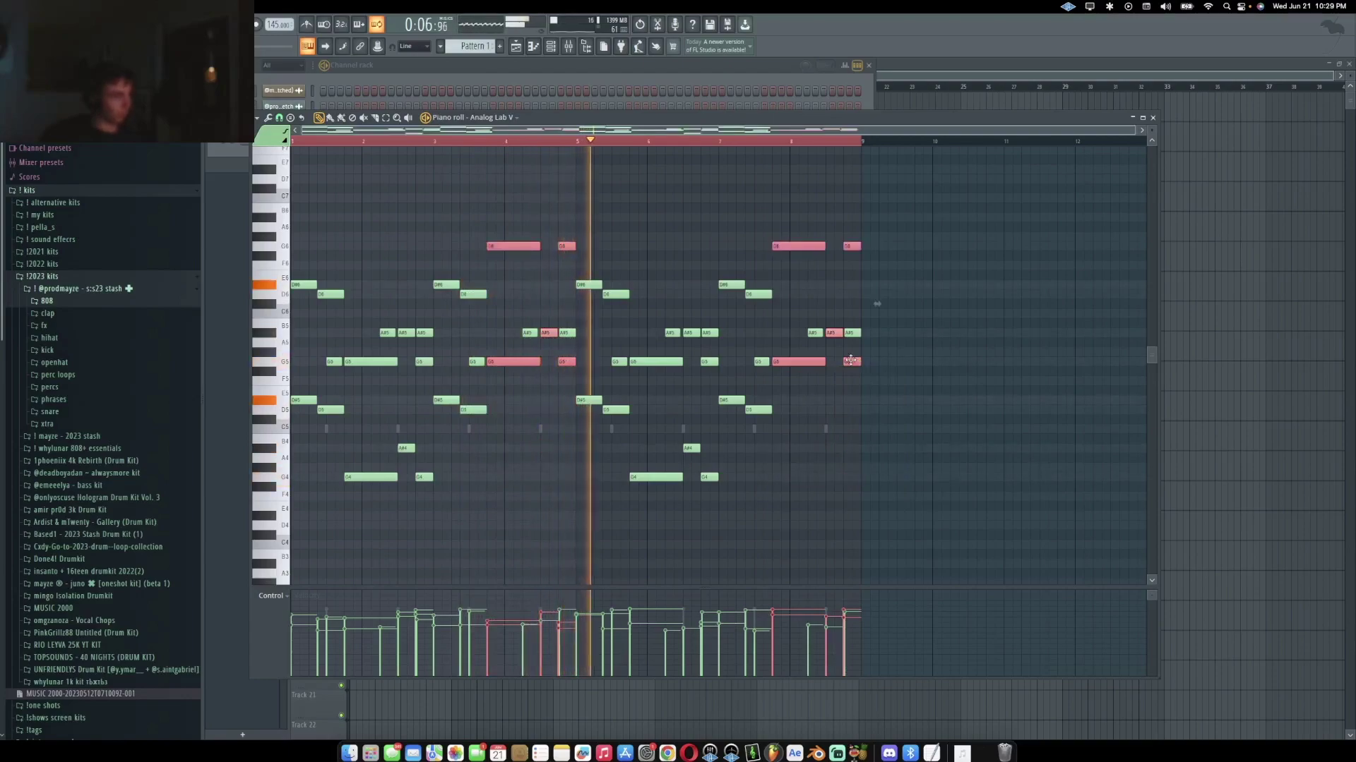
left_click(929, 319)
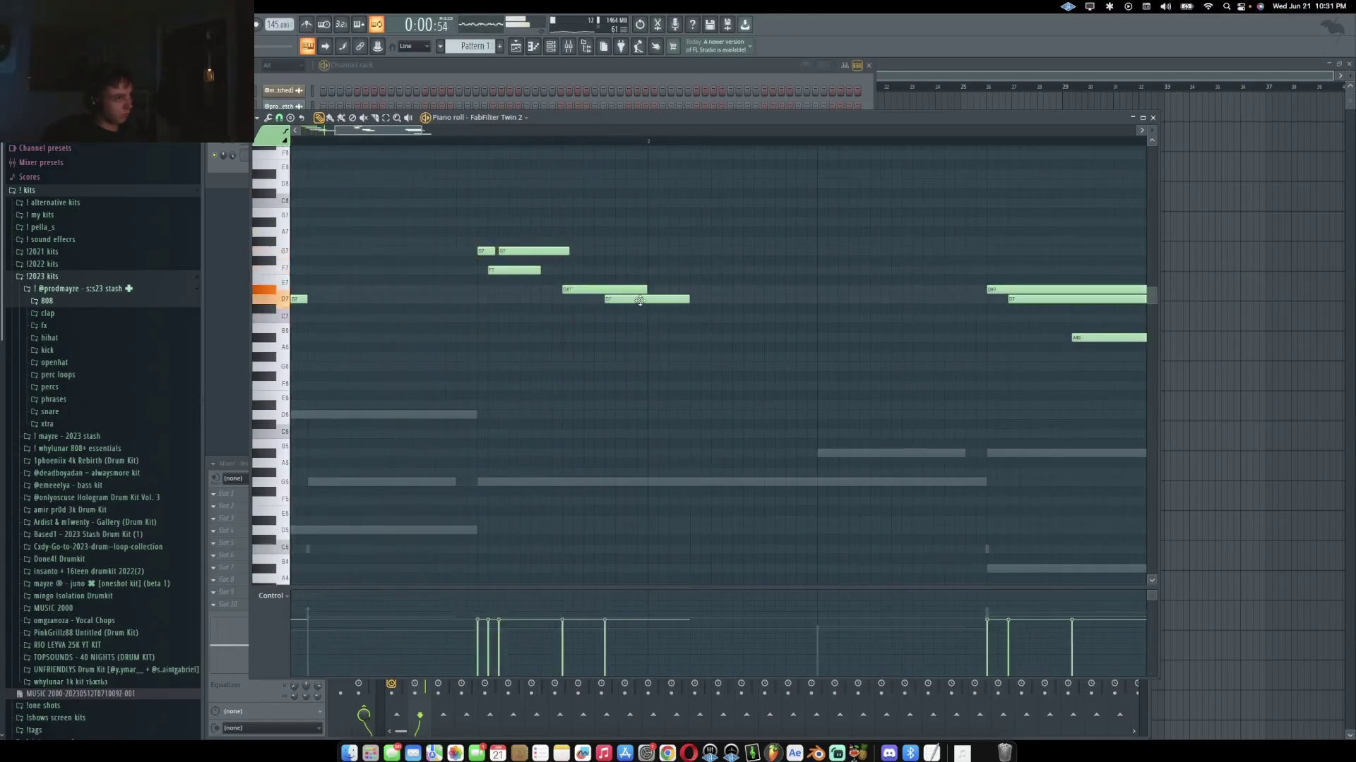
Move the FabFilter Twin 2 lead's second D7 note to the start of bar 2 and lengthen it.
left_click_drag(640, 300, 682, 300)
key("space")
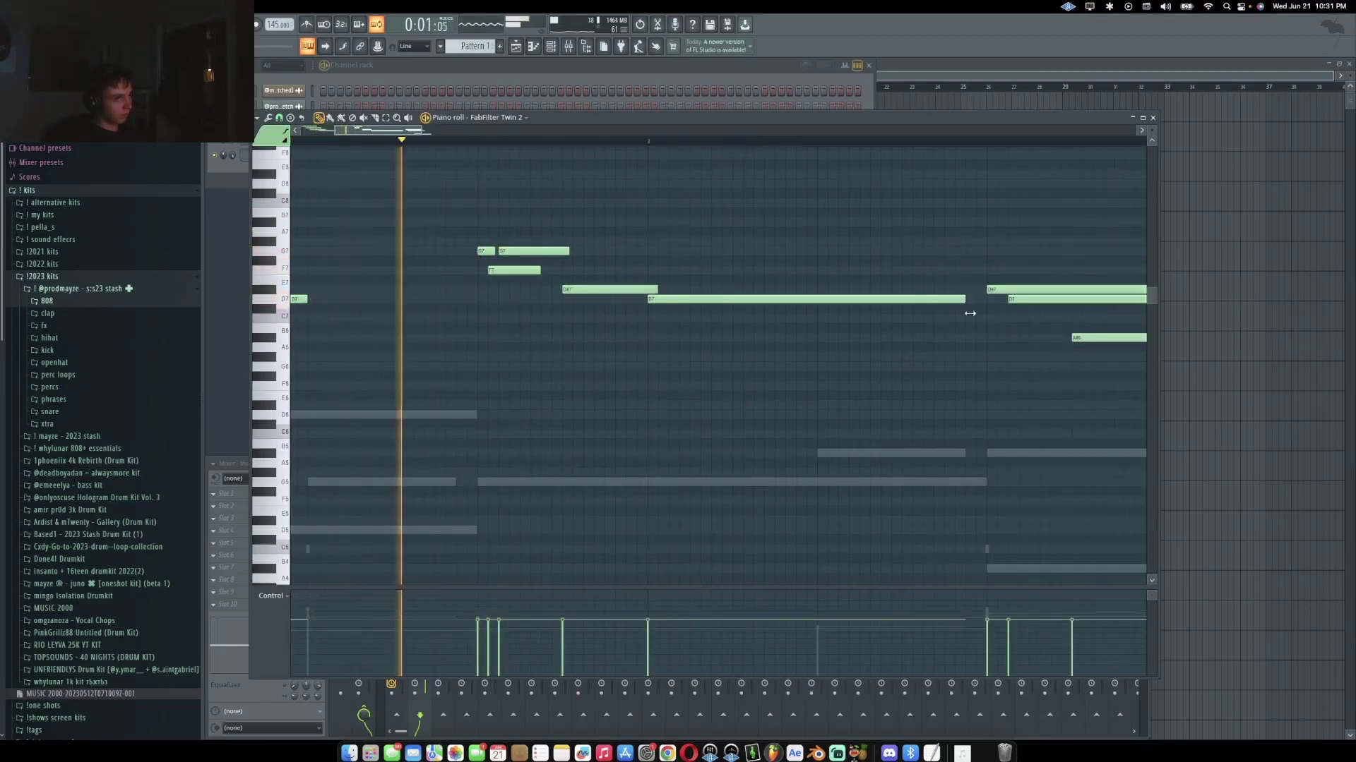
scroll(706, 374, "down", 5)
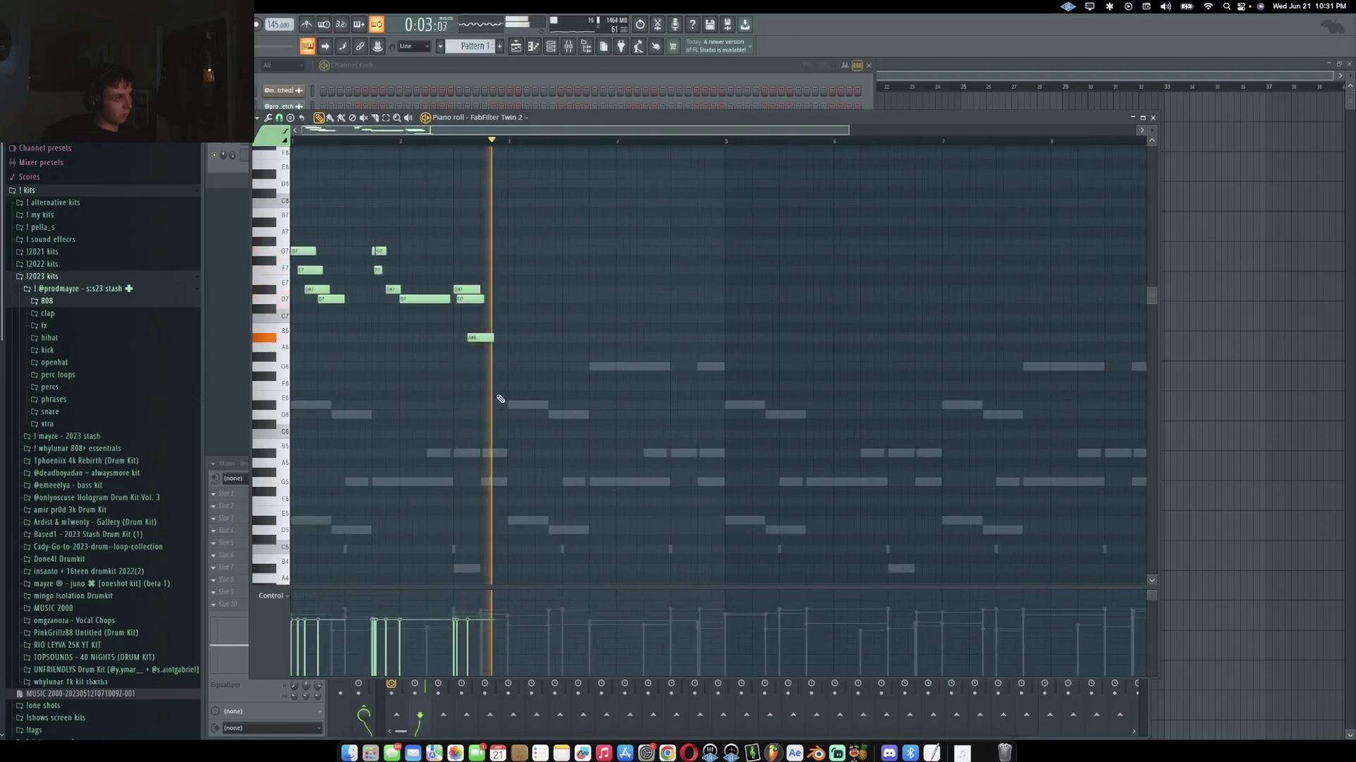
Duplicate the two-bar FabFilter Twin 2 lead phrase until it fills eight bars.
scroll(500, 399, "down", 2)
key("ctrl+a")
key("ctrl+b")
key("ctrl+a")
key("ctrl+b")
key("ctrl+d")
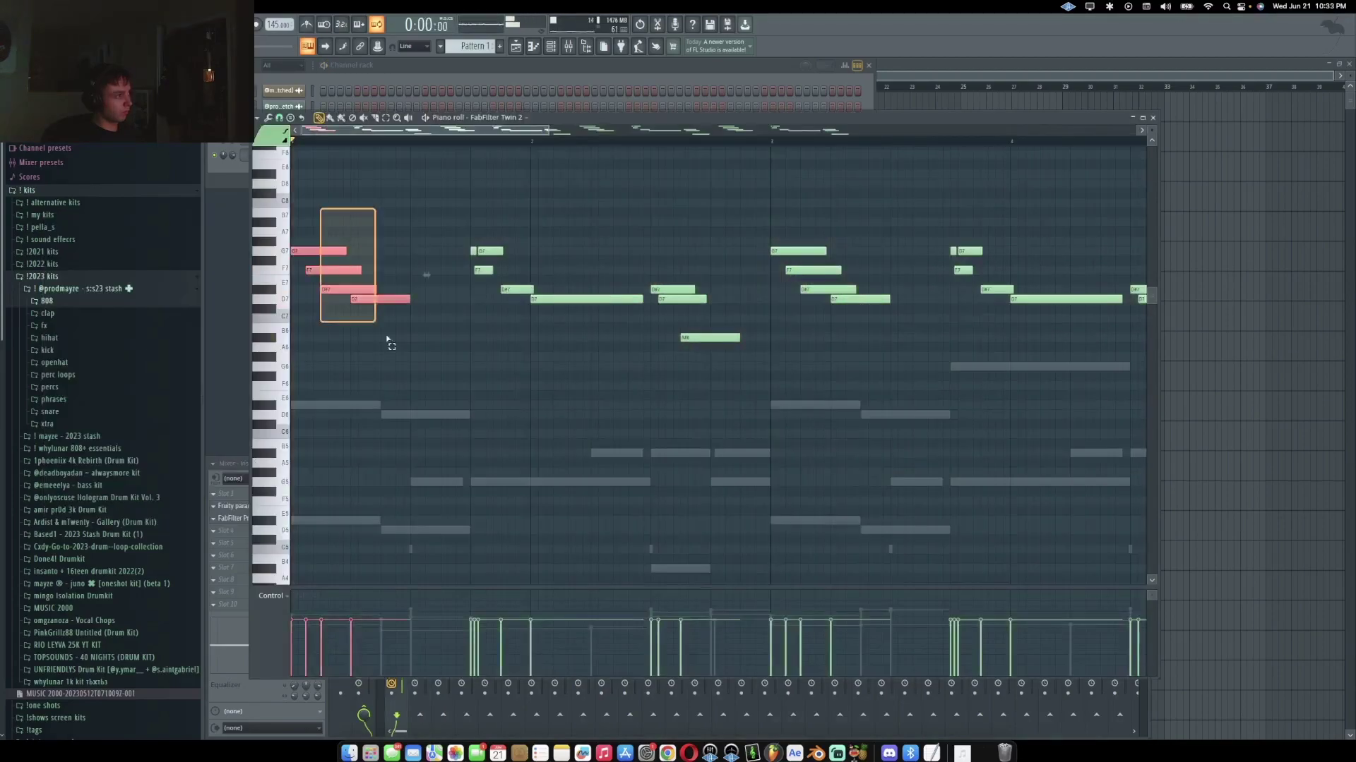
Duplicate the lead's opening four-note run directly after itself in every two-bar phrase of the eight bars.
key("shift+Right")
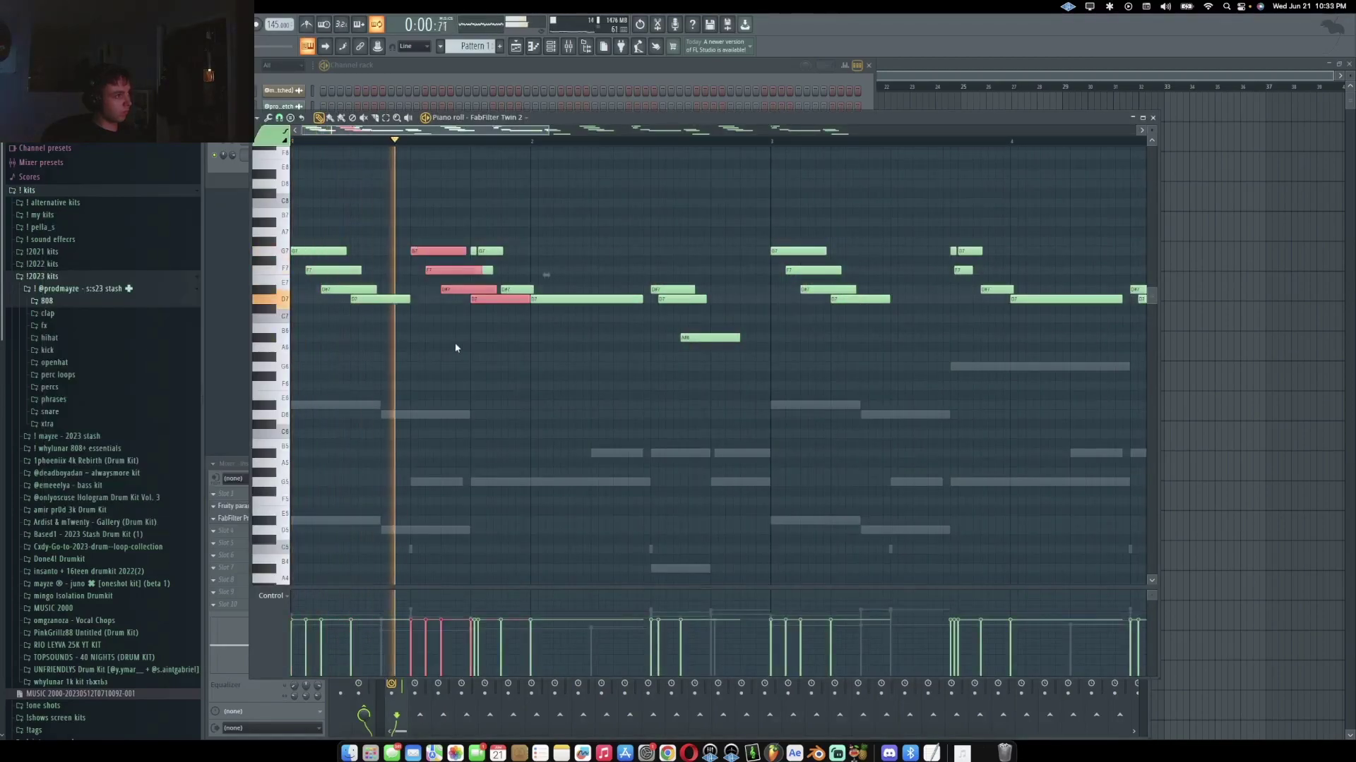
key("ctrl+d")
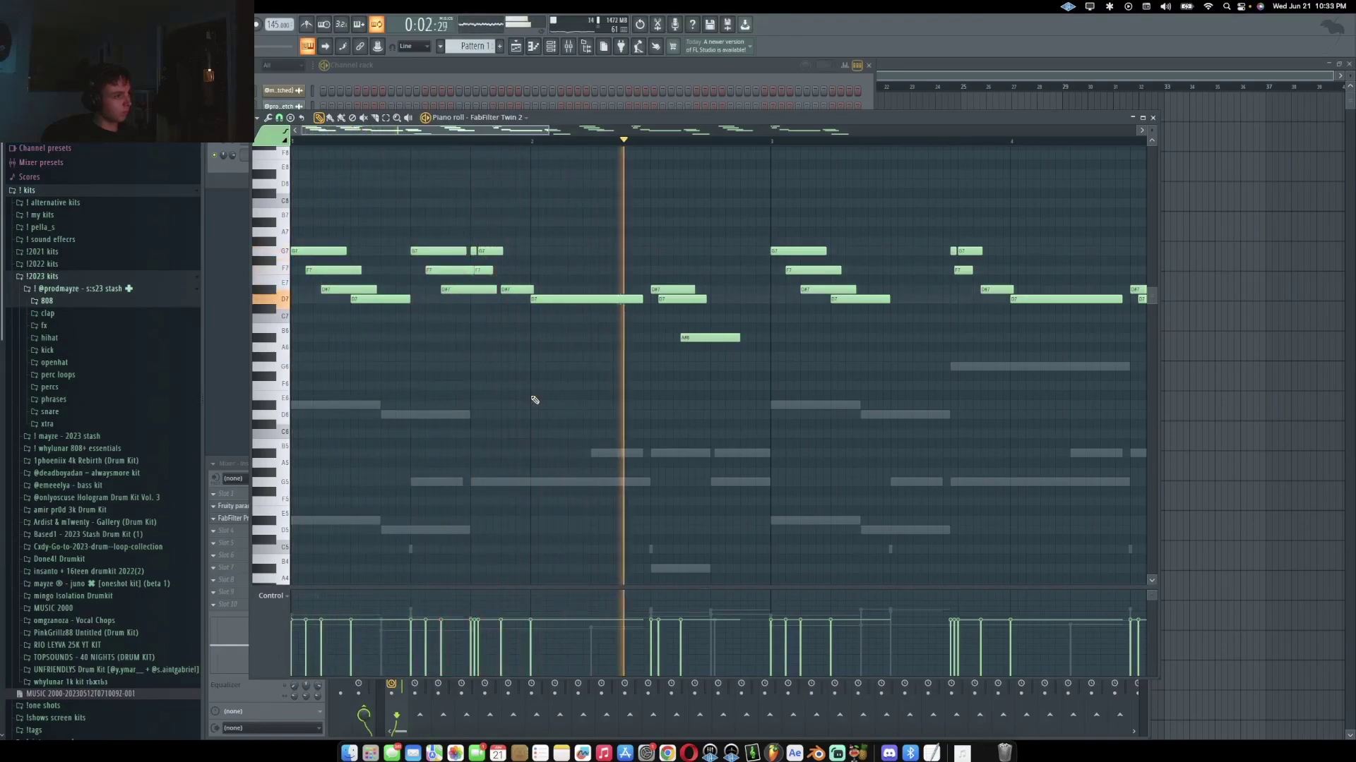
scroll(534, 400, "down", 5)
key("ctrl+a")
key("ctrl+d")
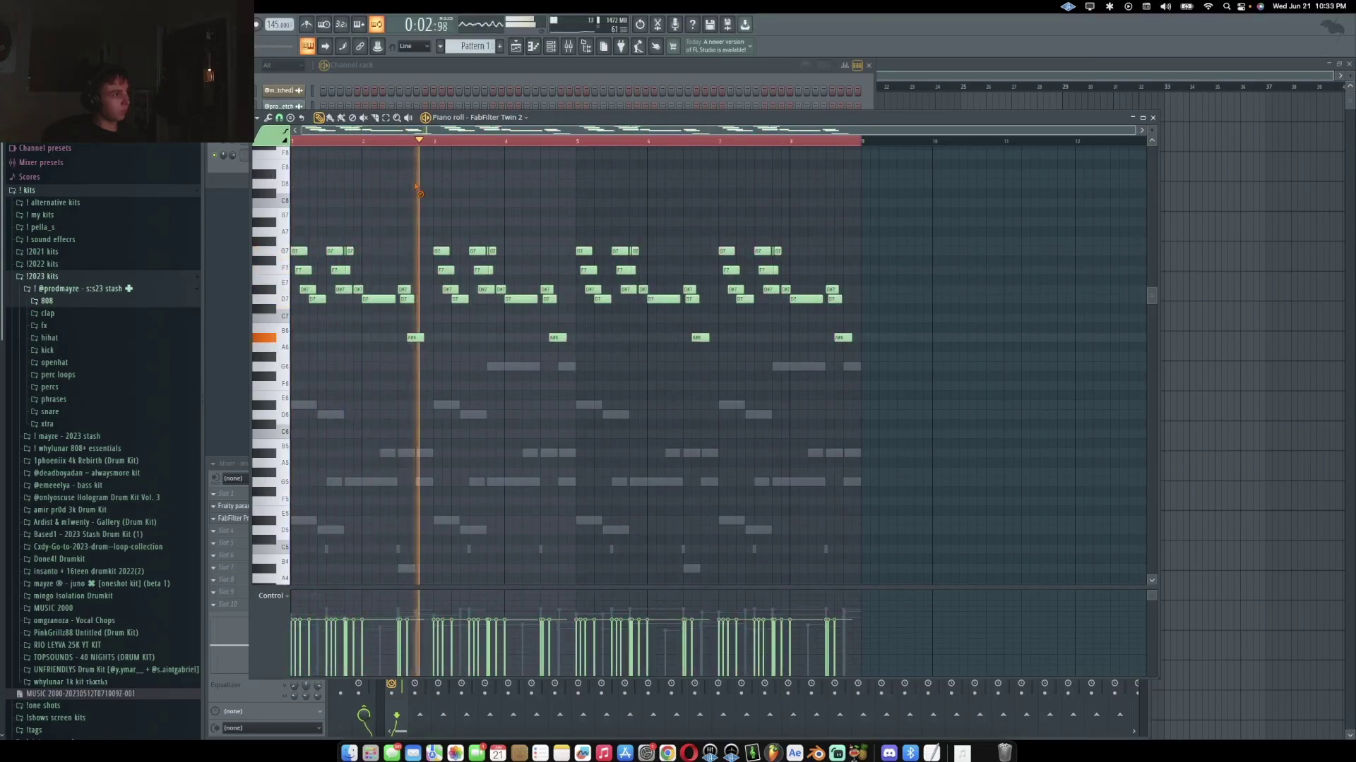
scroll(567, 361, "up", 3)
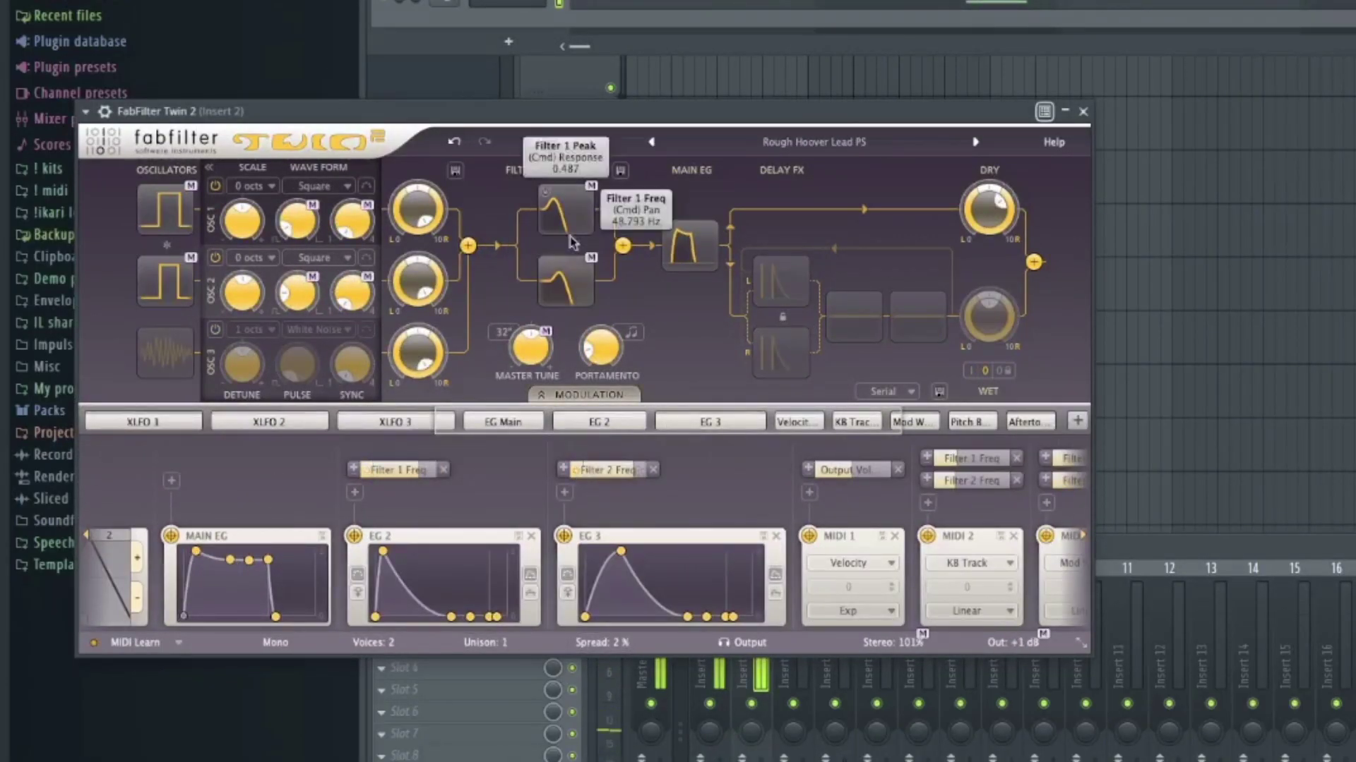
Set FabFilter Twin 2's oscillators 1 and 2 to Sine and Triangle, and load the lead sauce 2 track state on mixer insert 2.
left_click(314, 258)
left_click(310, 205)
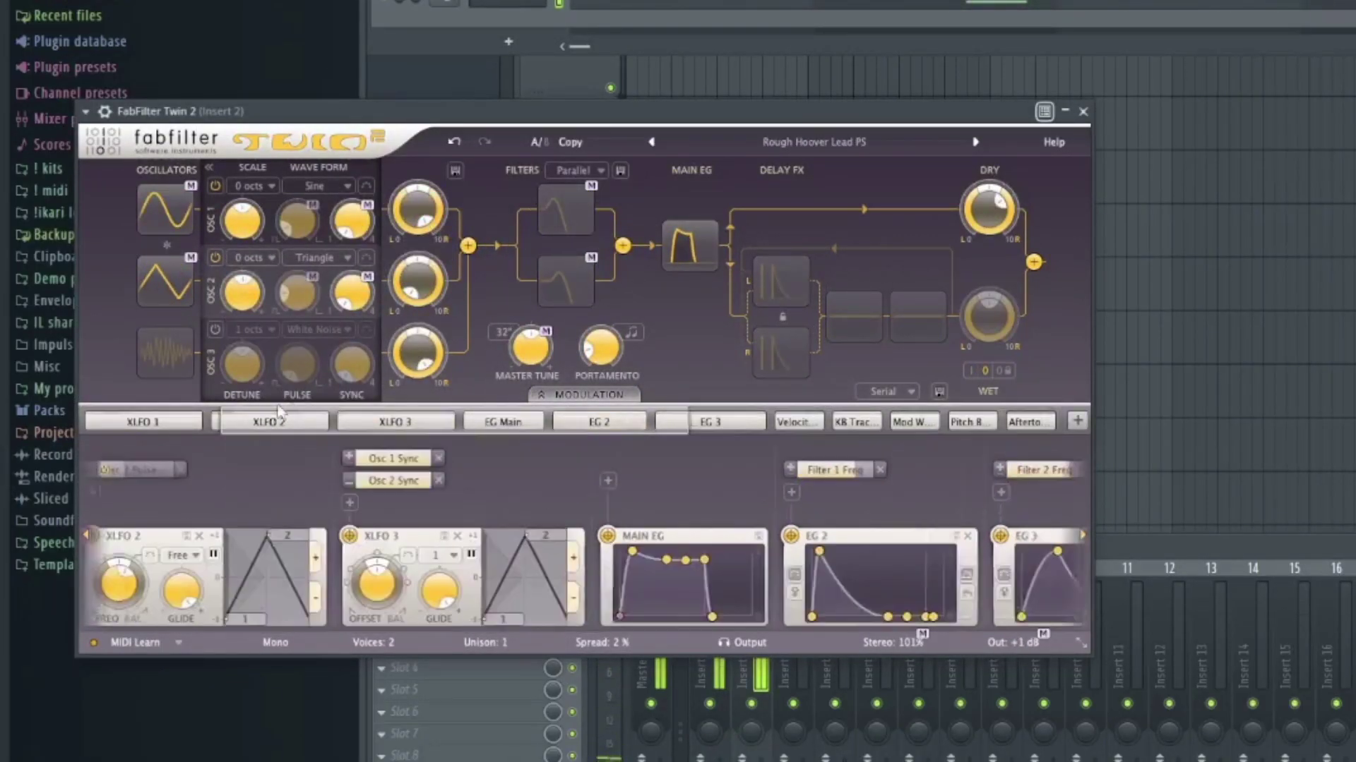
left_click(314, 258)
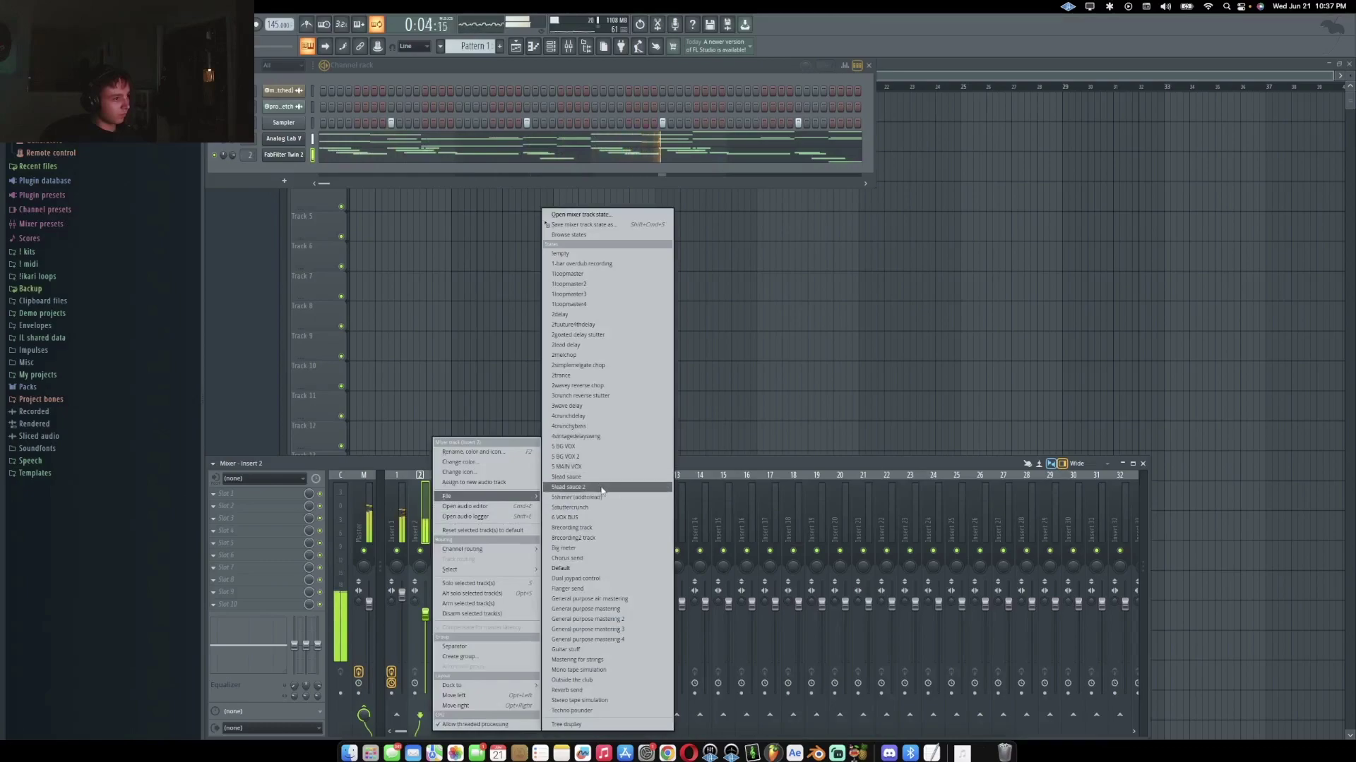
left_click(602, 487)
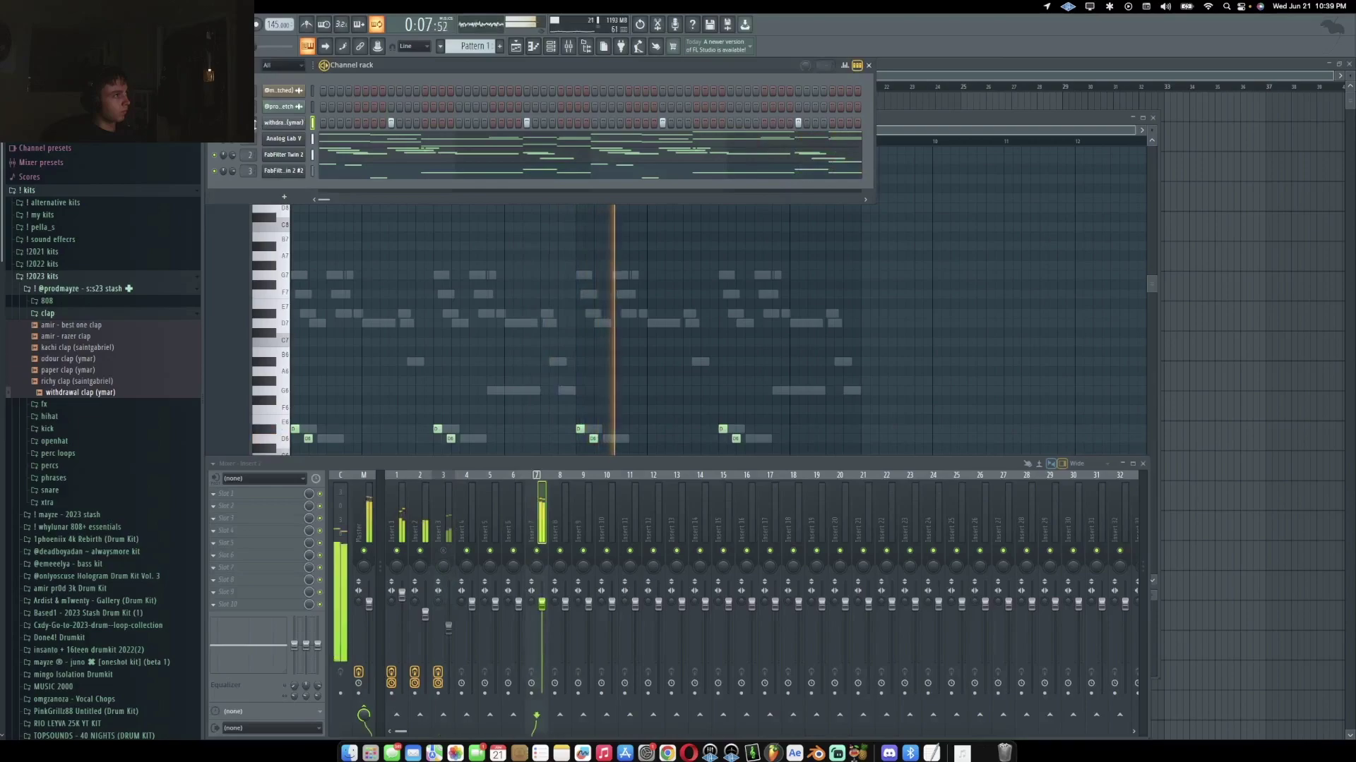
Switch the kit browser from the clap folder to the hihat folder and load the 444 hi hat sample into a channel.
left_click(48, 313)
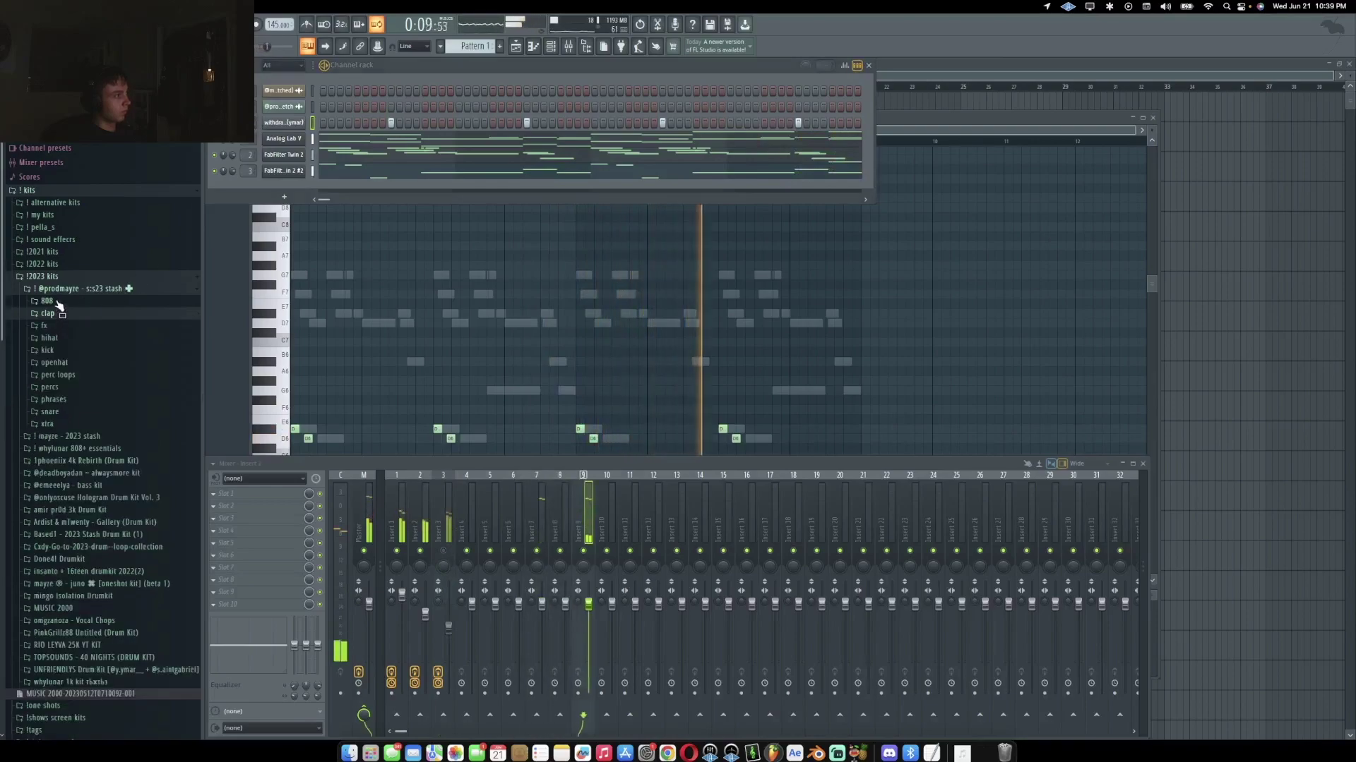
left_click(49, 338)
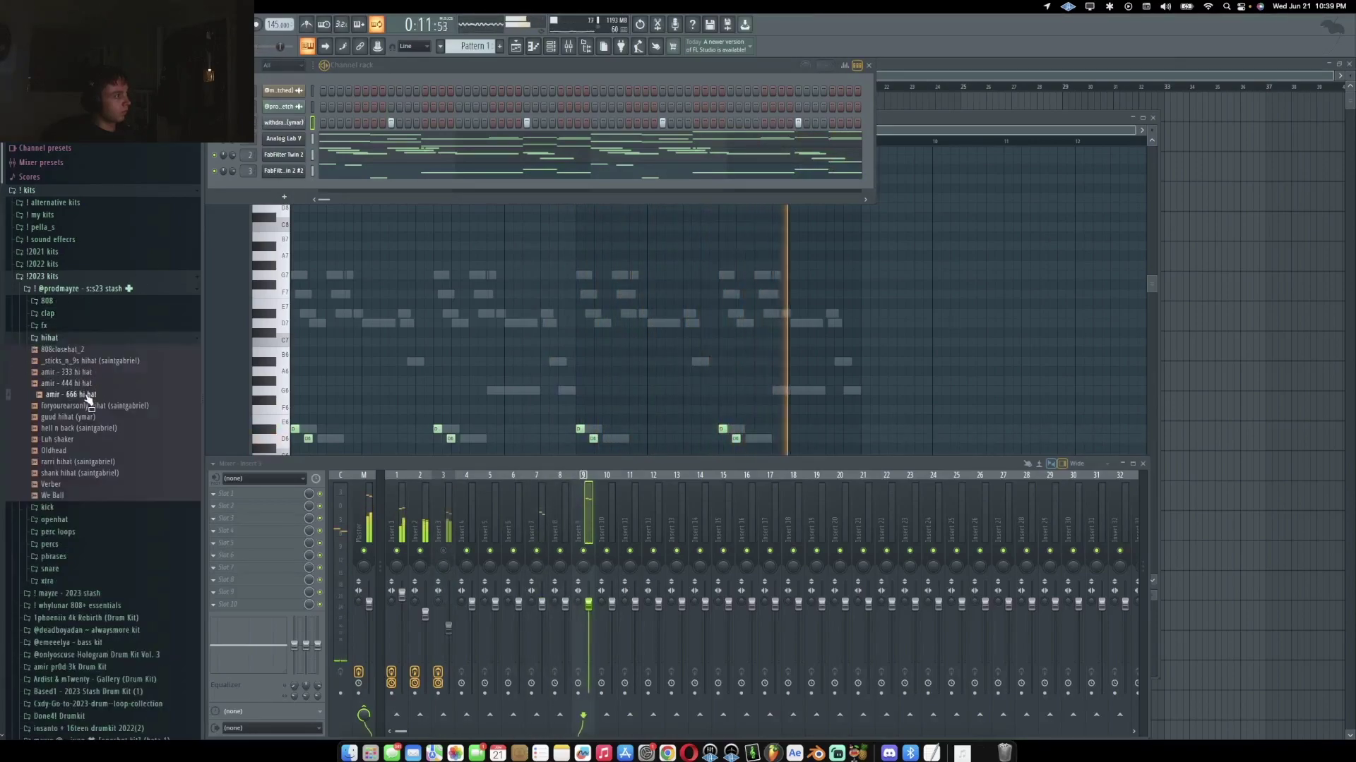
left_click_drag(270, 187, 321, 189)
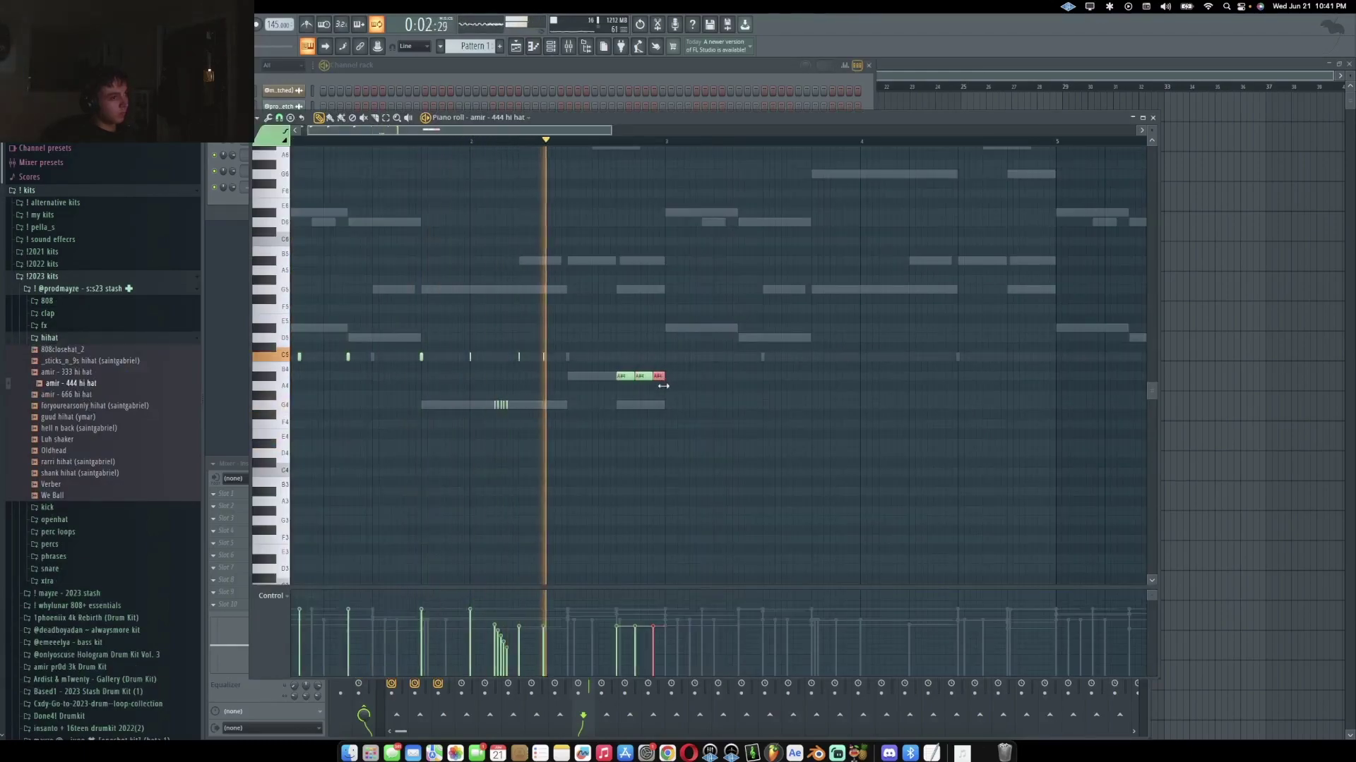
Repeat the hi-hat note pattern through the rest of the eight-bar loop.
key("ctrl+b")
scroll(563, 293, "down", 3)
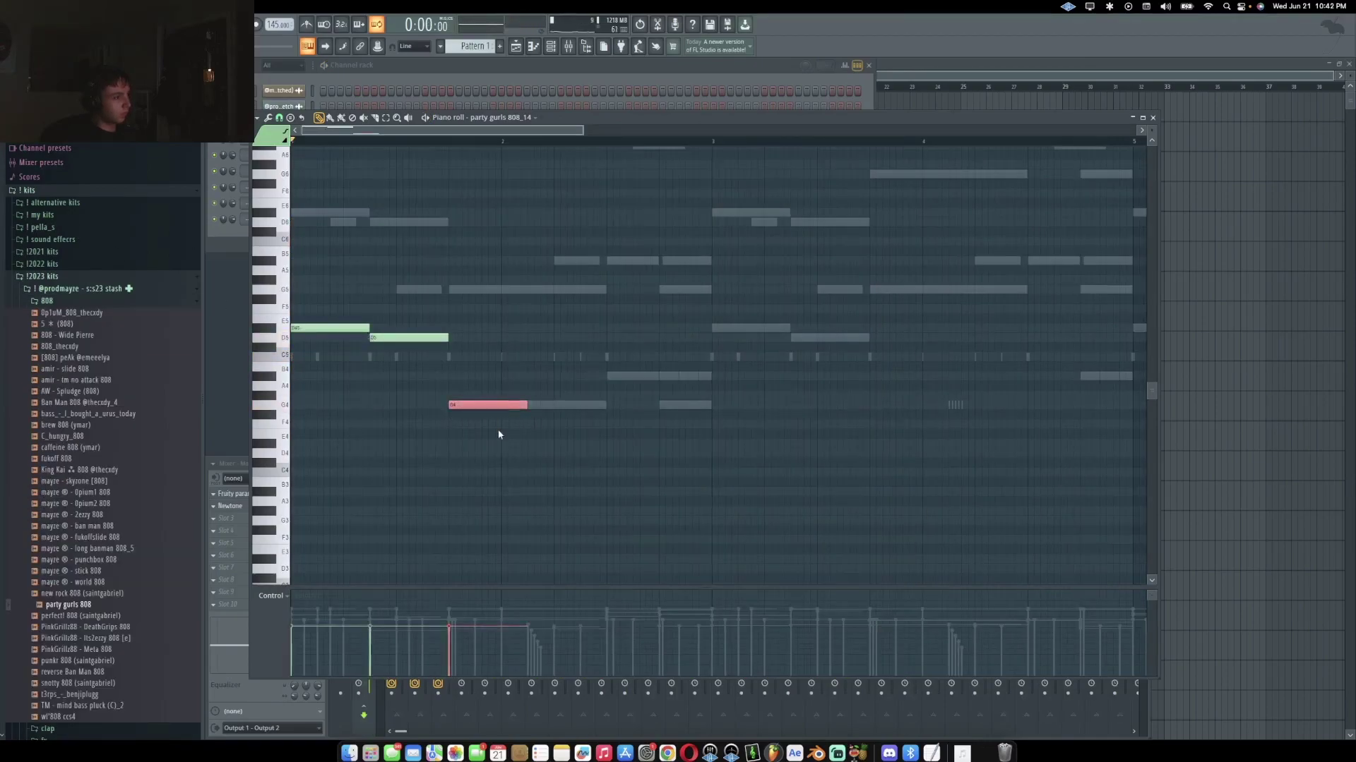
Raise the third party gurls 808 note to G5 and add an A#5 note in the second half of bar 2.
key("ctrl+d")
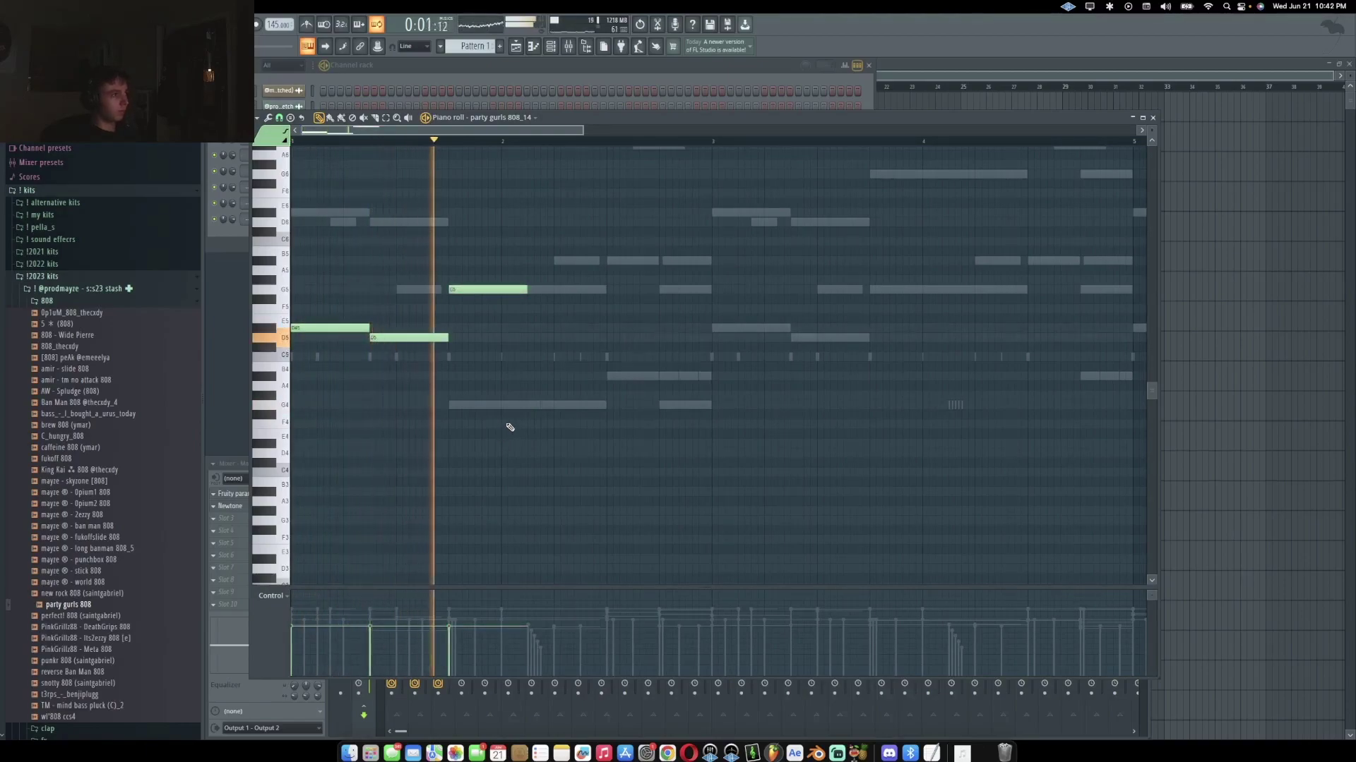
left_click(613, 261)
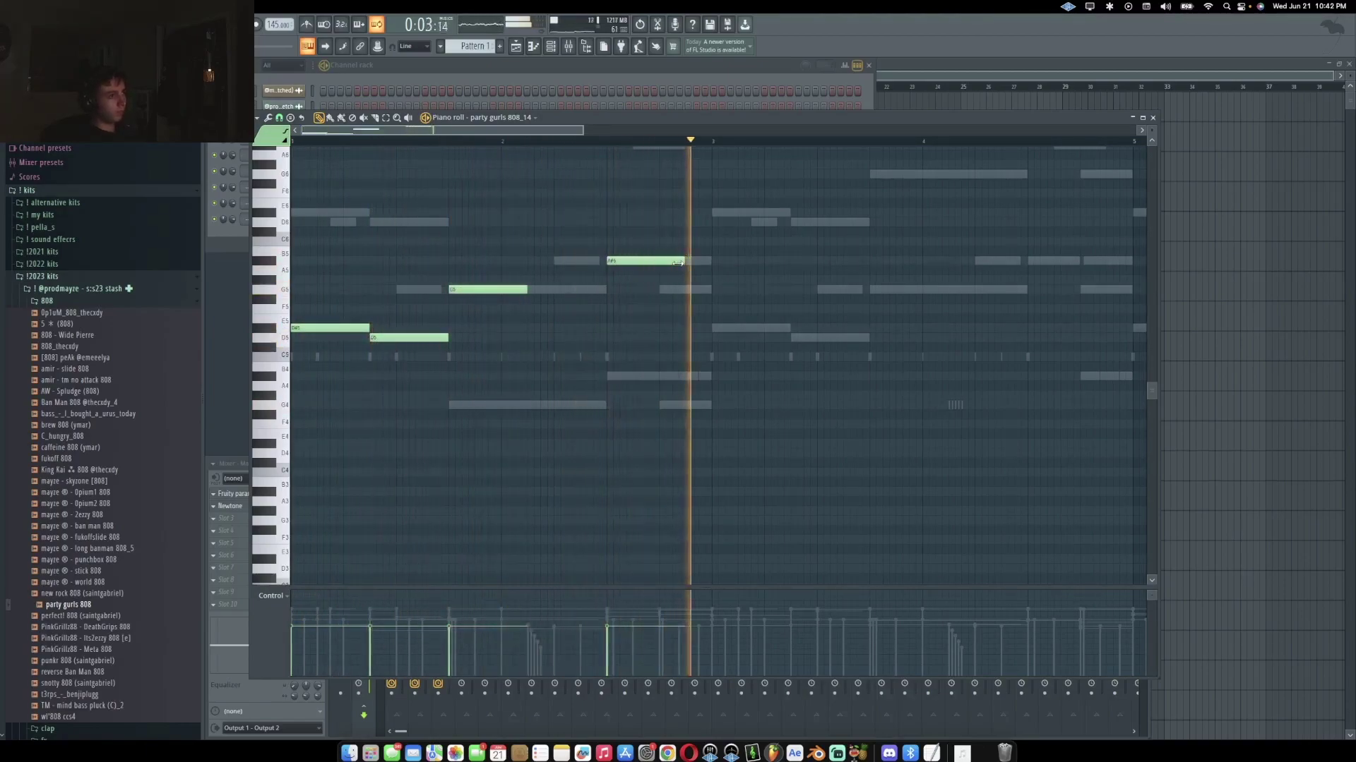
left_click_drag(663, 261, 678, 283)
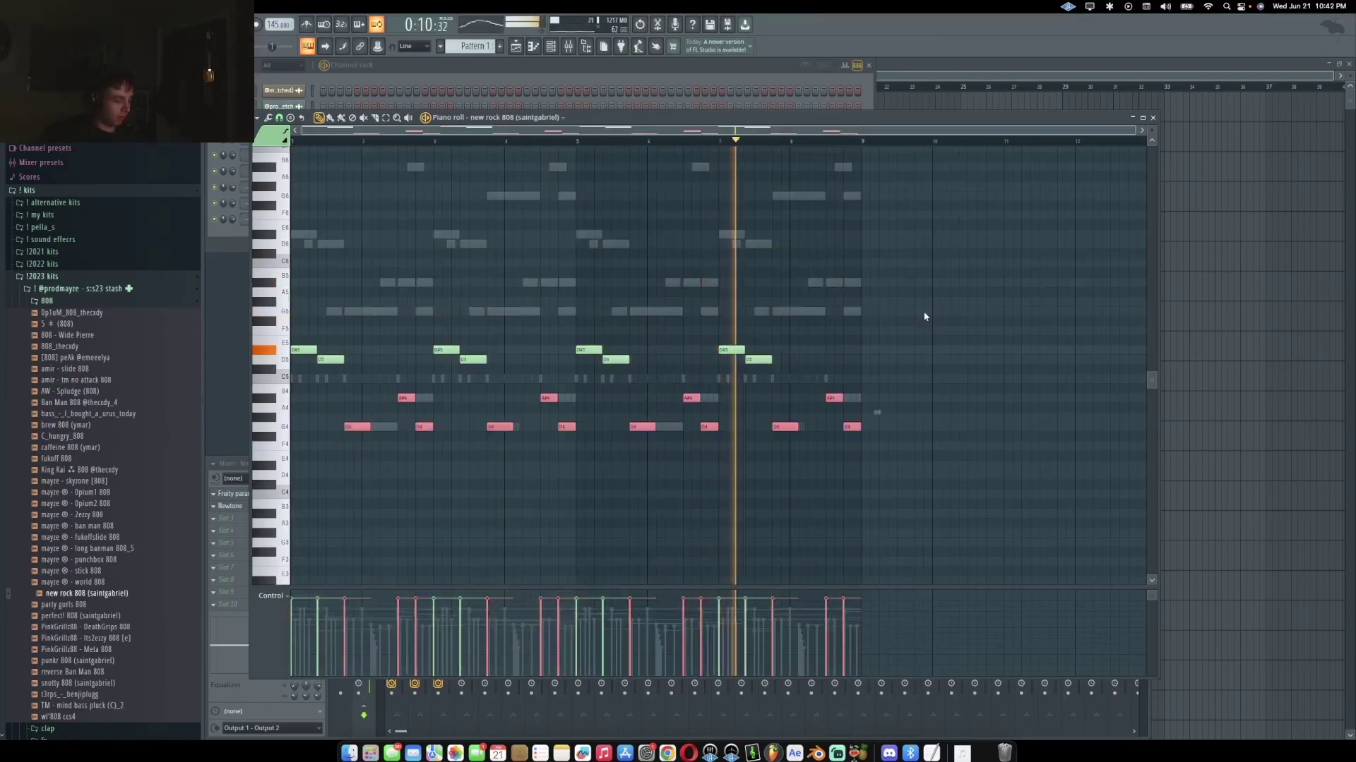
Clear the note selection of the new rock 808 and leave its piano roll for the mixer.
left_click(941, 318)
key("super+a")
left_click(942, 319)
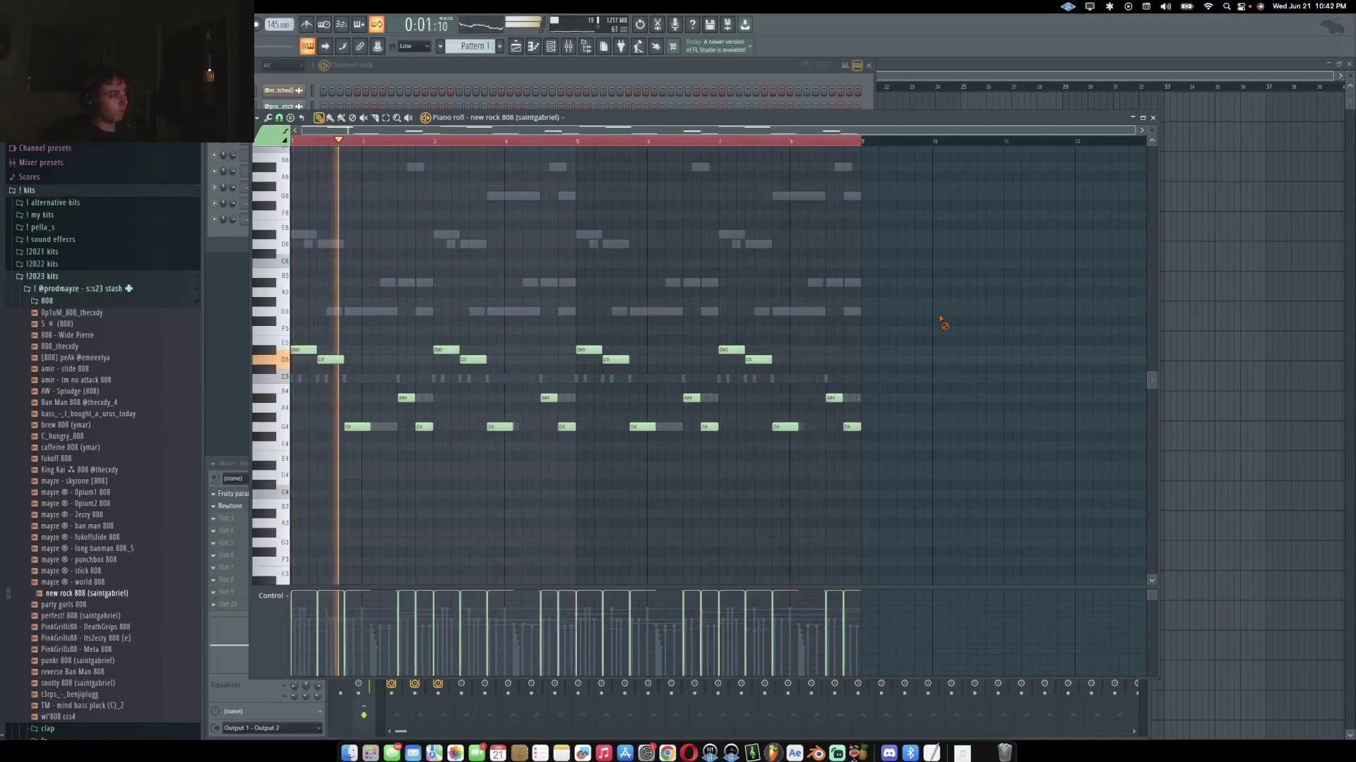
left_click(1152, 117)
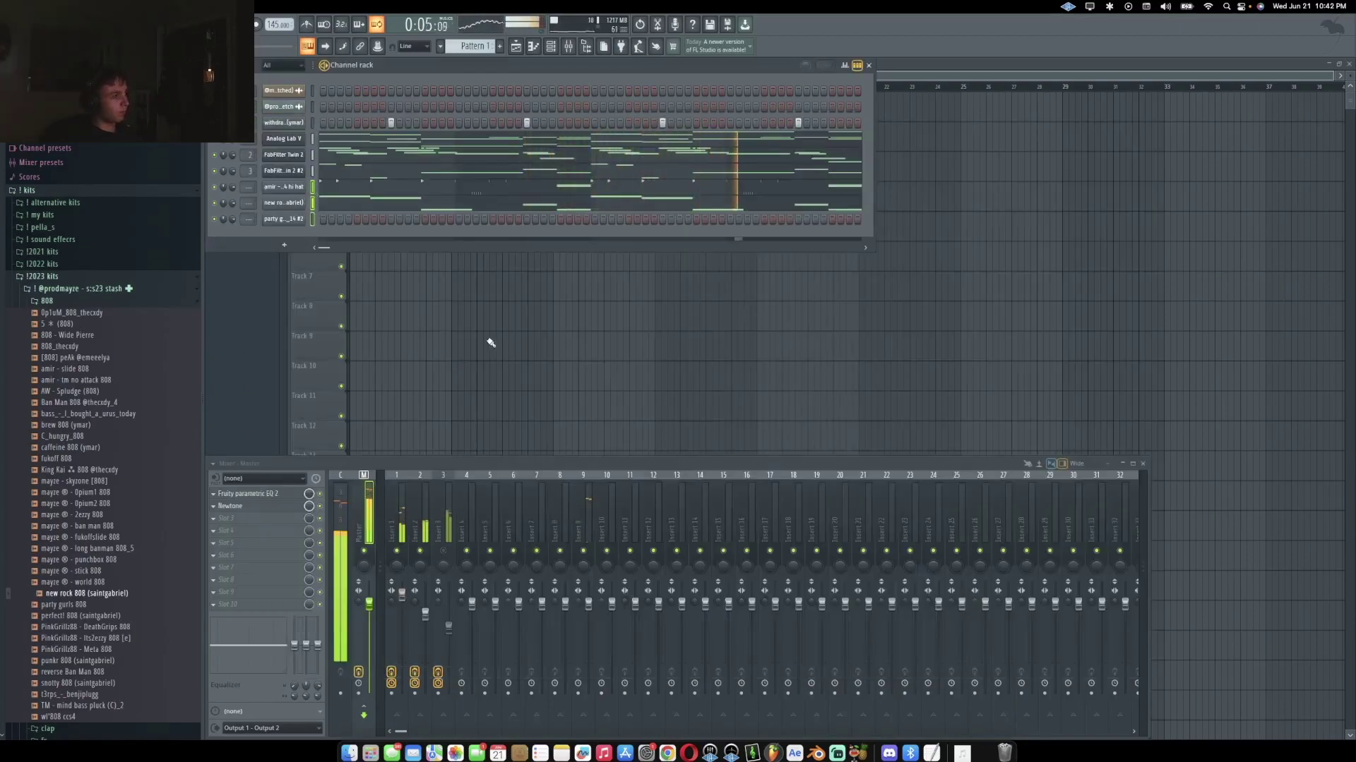
left_click(614, 510)
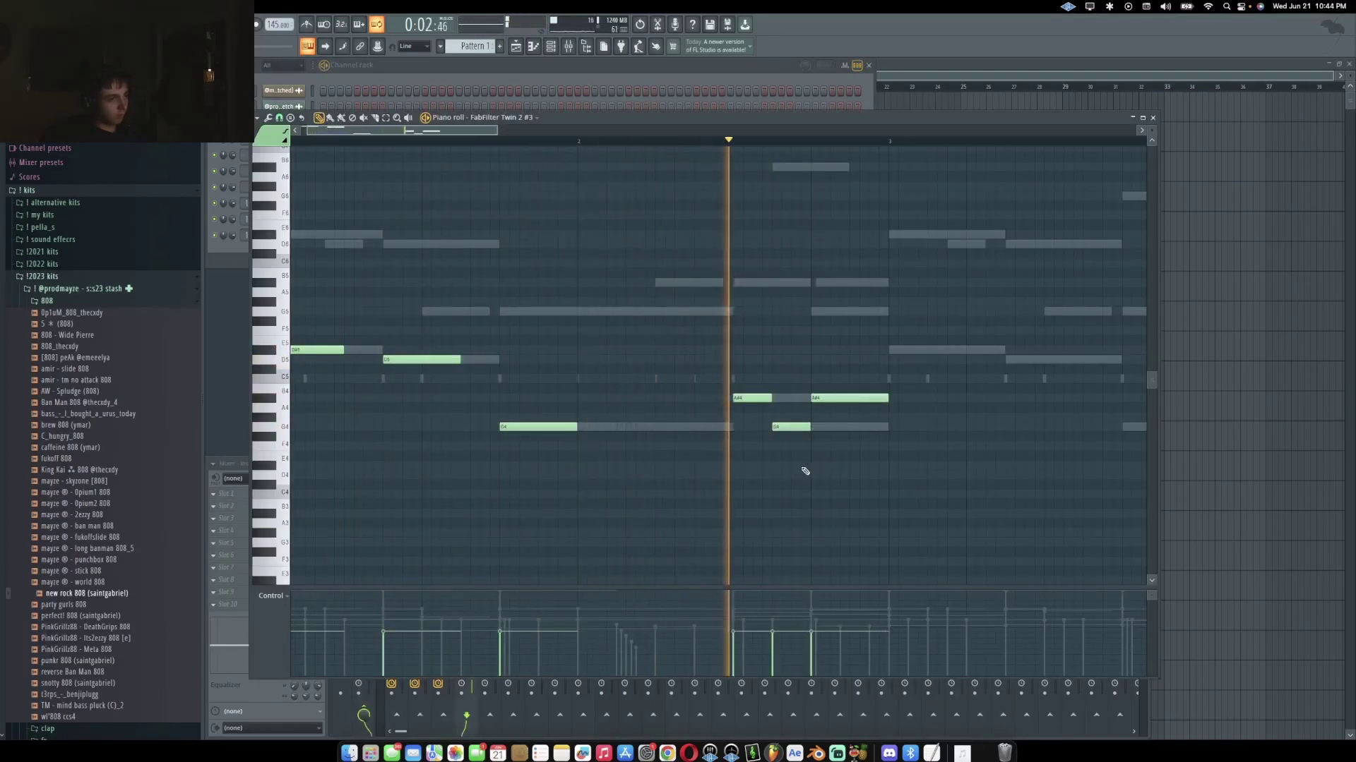
Duplicate the two-bar FabFilter Twin 2 #3 phrase until it fills eight bars, and play it back.
key("space")
scroll(698, 473, "down", 2)
scroll(665, 311, "down", 3)
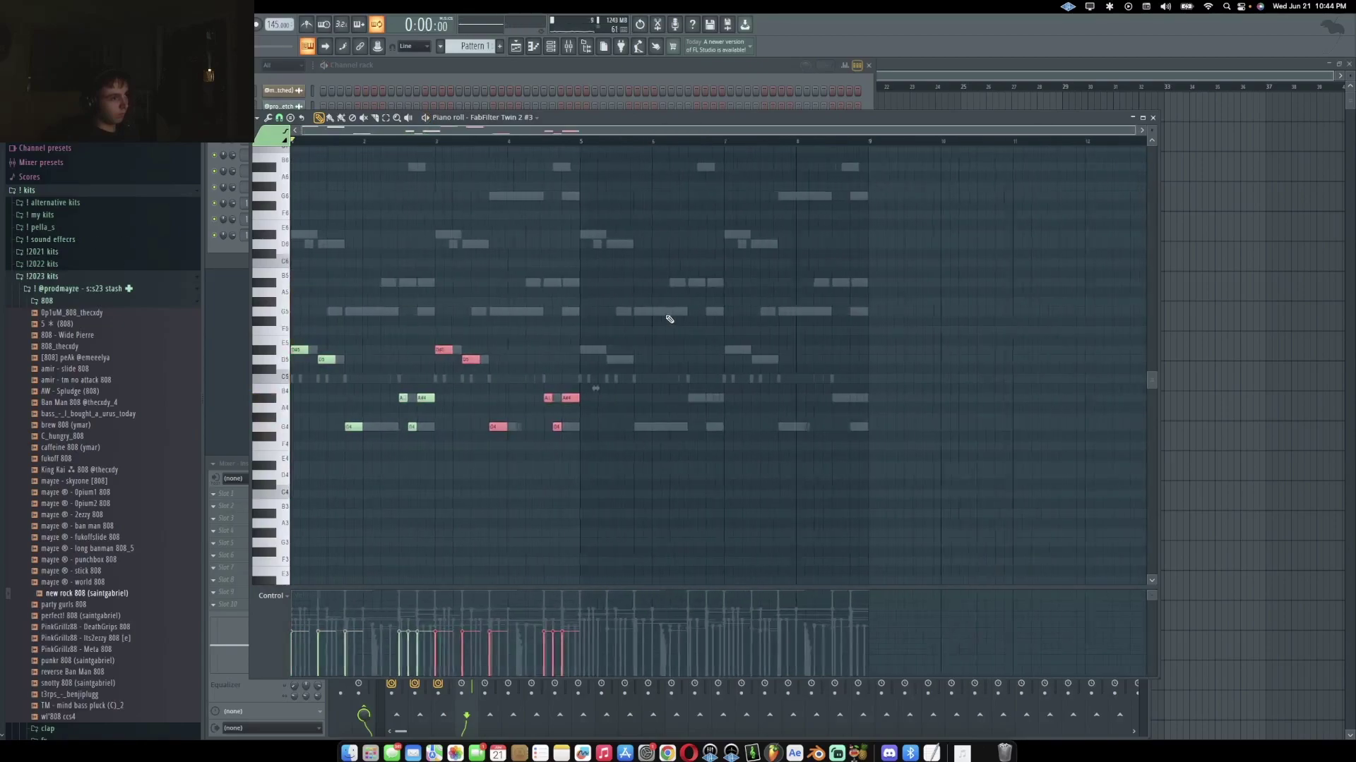
key("space")
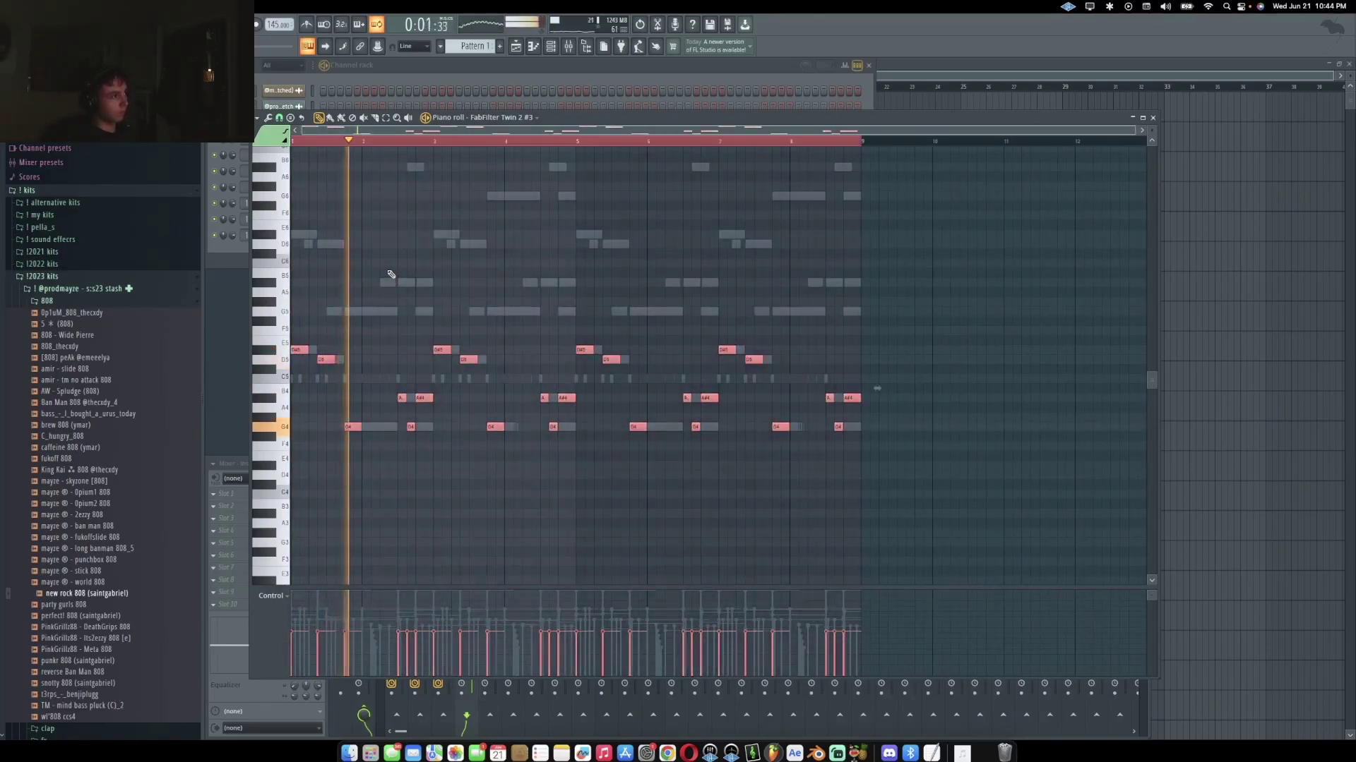
Shorten the last A#4 note of bar 4 and place a G4 note after it.
scroll(388, 275, "up", 4)
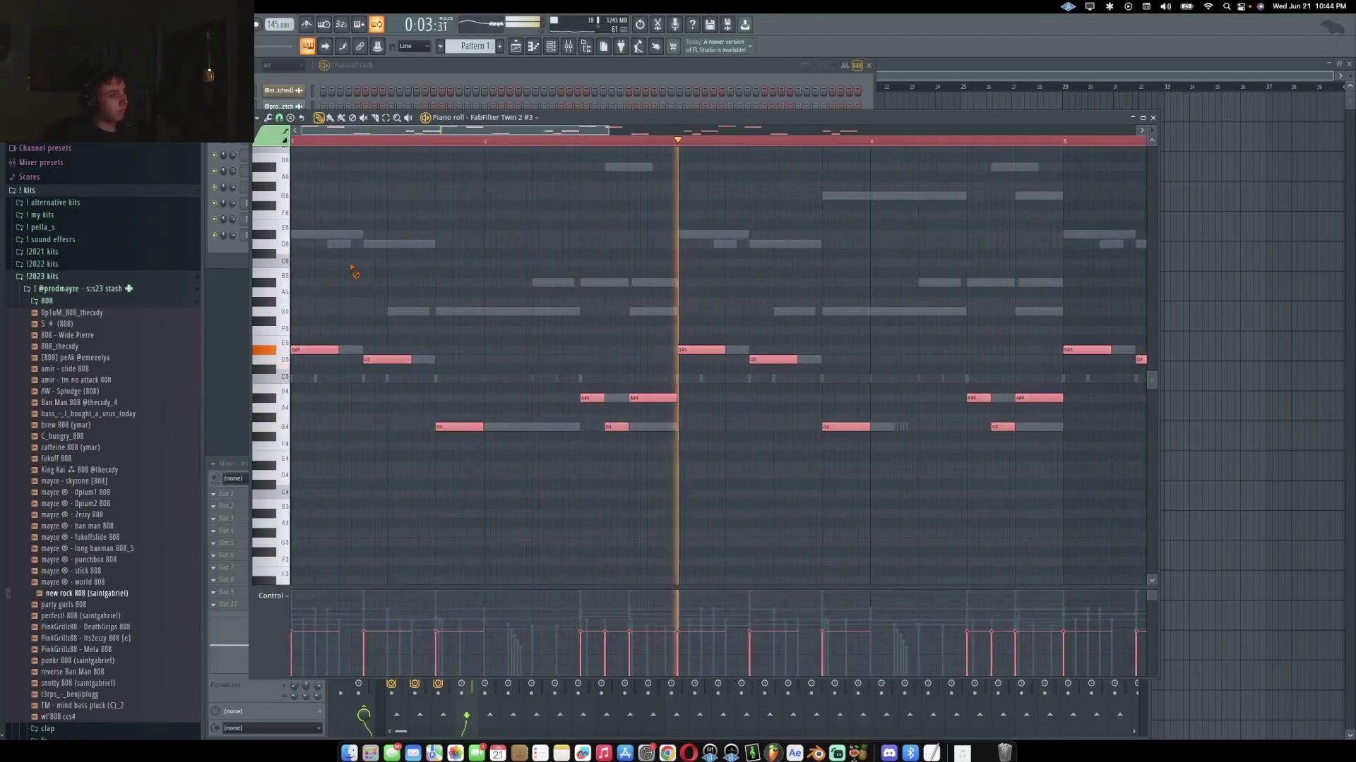
scroll(355, 270, "down", 1)
scroll(690, 444, "down", 2)
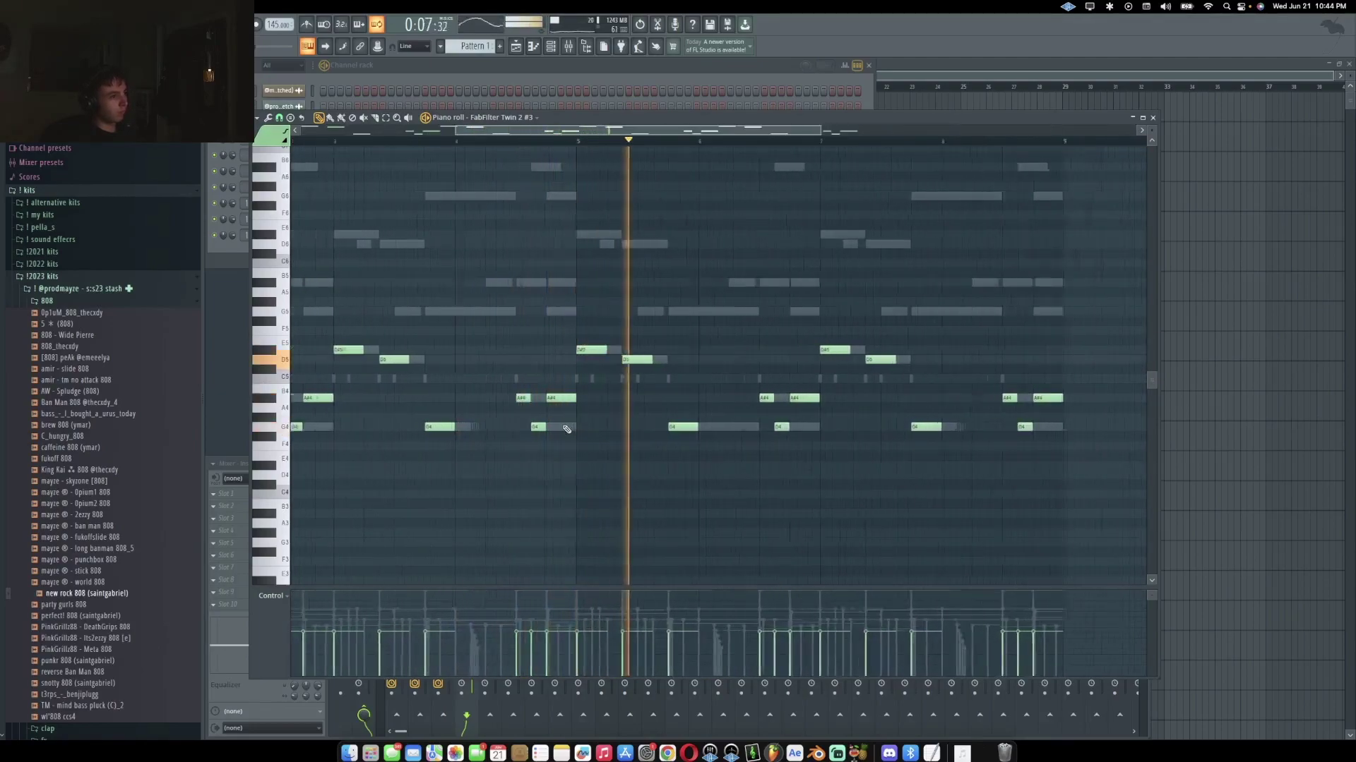
scroll(593, 430, "up", 3)
left_click(644, 427)
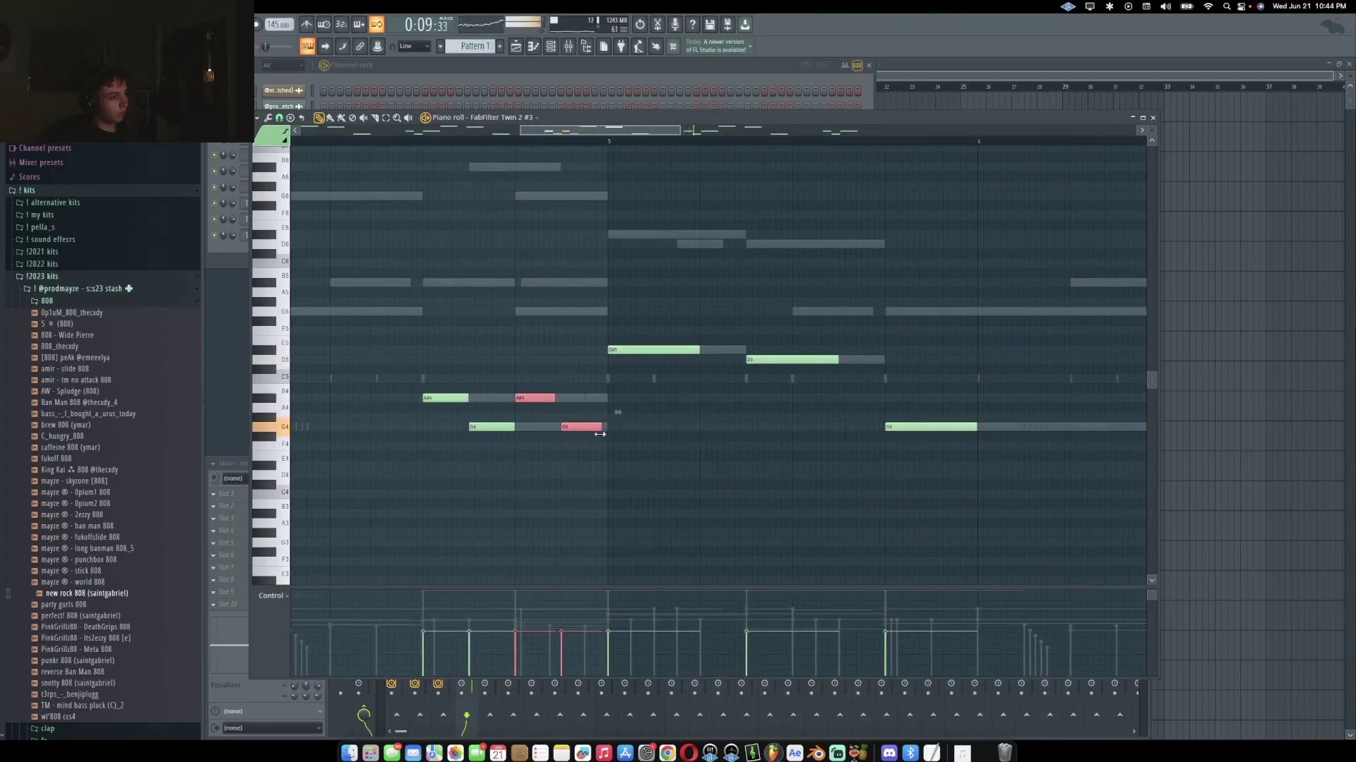
Shorten the last A#4 note of bar 8 and place a G4 note after it.
scroll(614, 445, "down", 3)
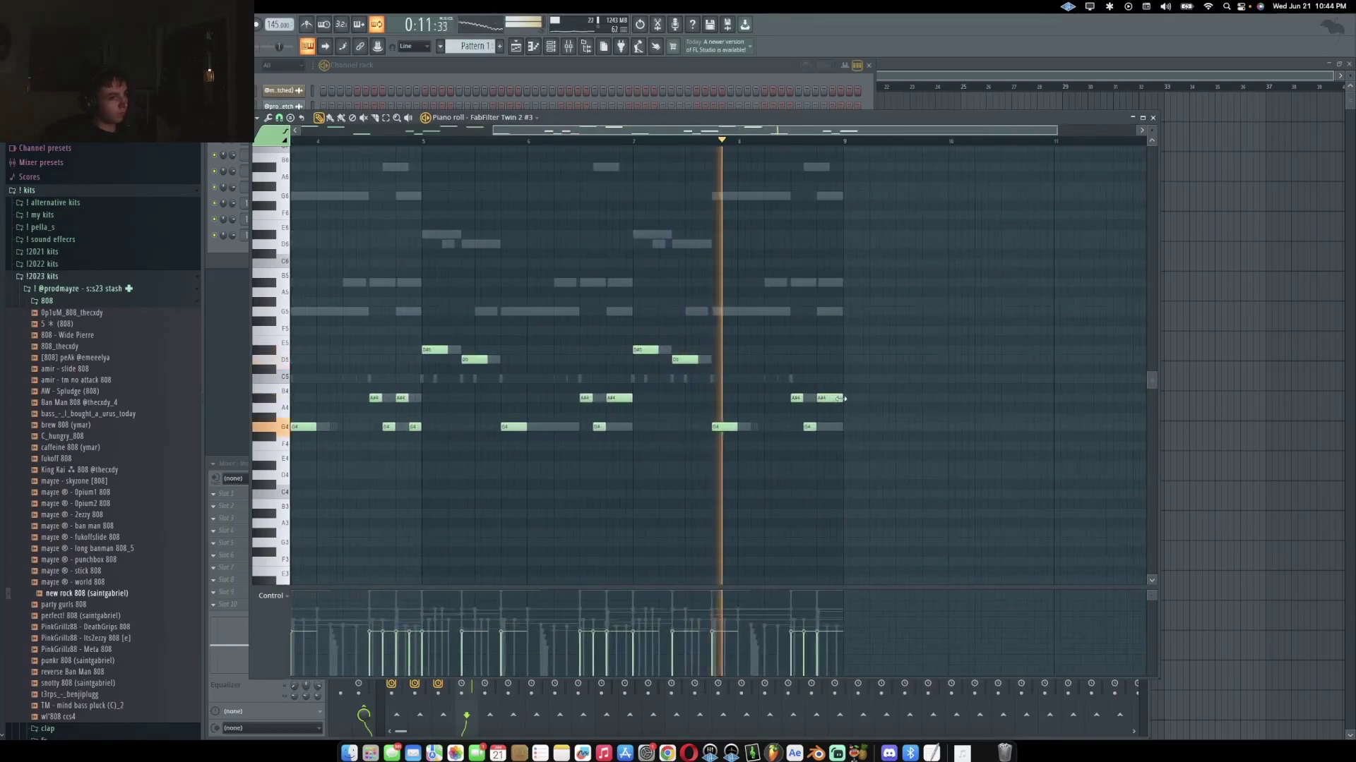
scroll(334, 245, "up", 3)
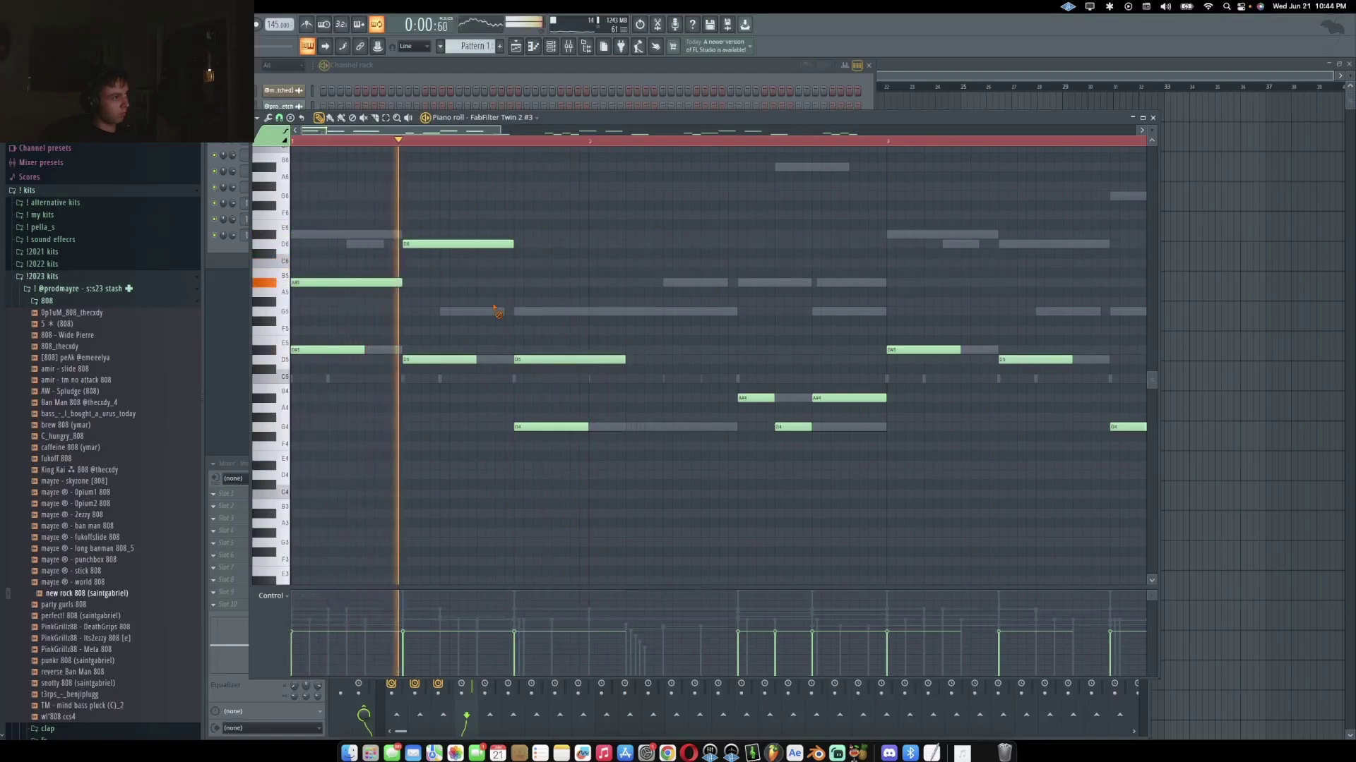
Extend the upper D5 note to the middle of bar 2, add an A#5 note across the rest of that bar, and play.
scroll(452, 305, "down", 2)
left_click_drag(610, 375, 618, 375)
left_click(621, 283)
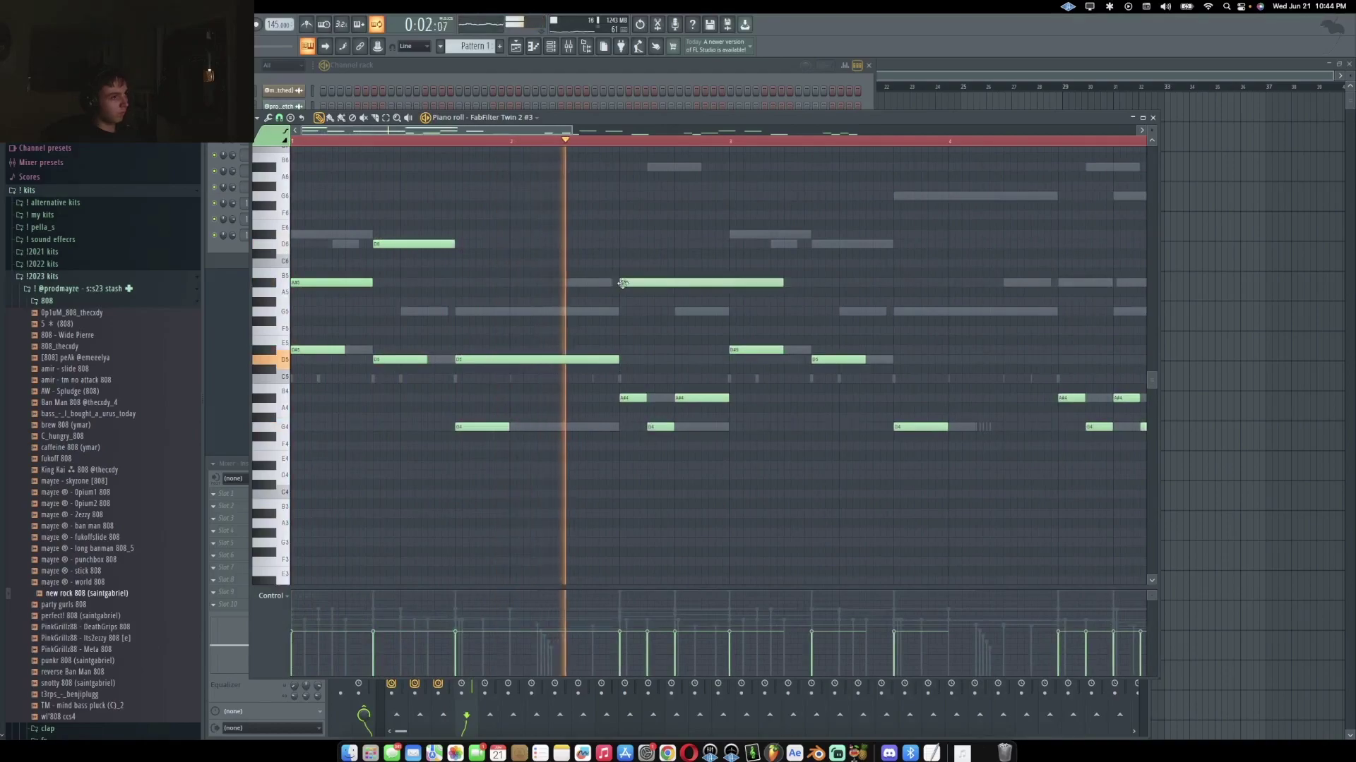
left_click_drag(783, 282, 731, 293)
key("space")
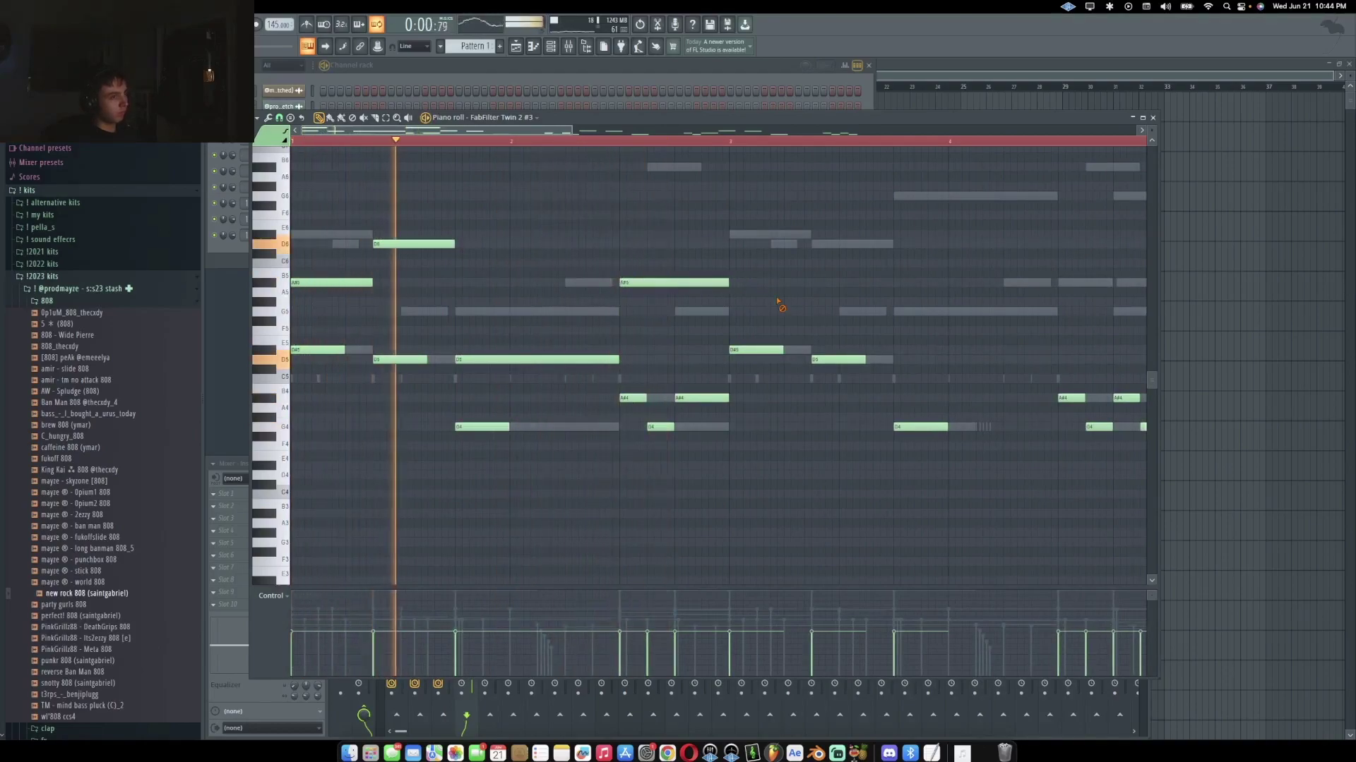
Duplicate the upper A#5 and D6 notes every two bars through bar 8.
scroll(776, 304, "down", 2)
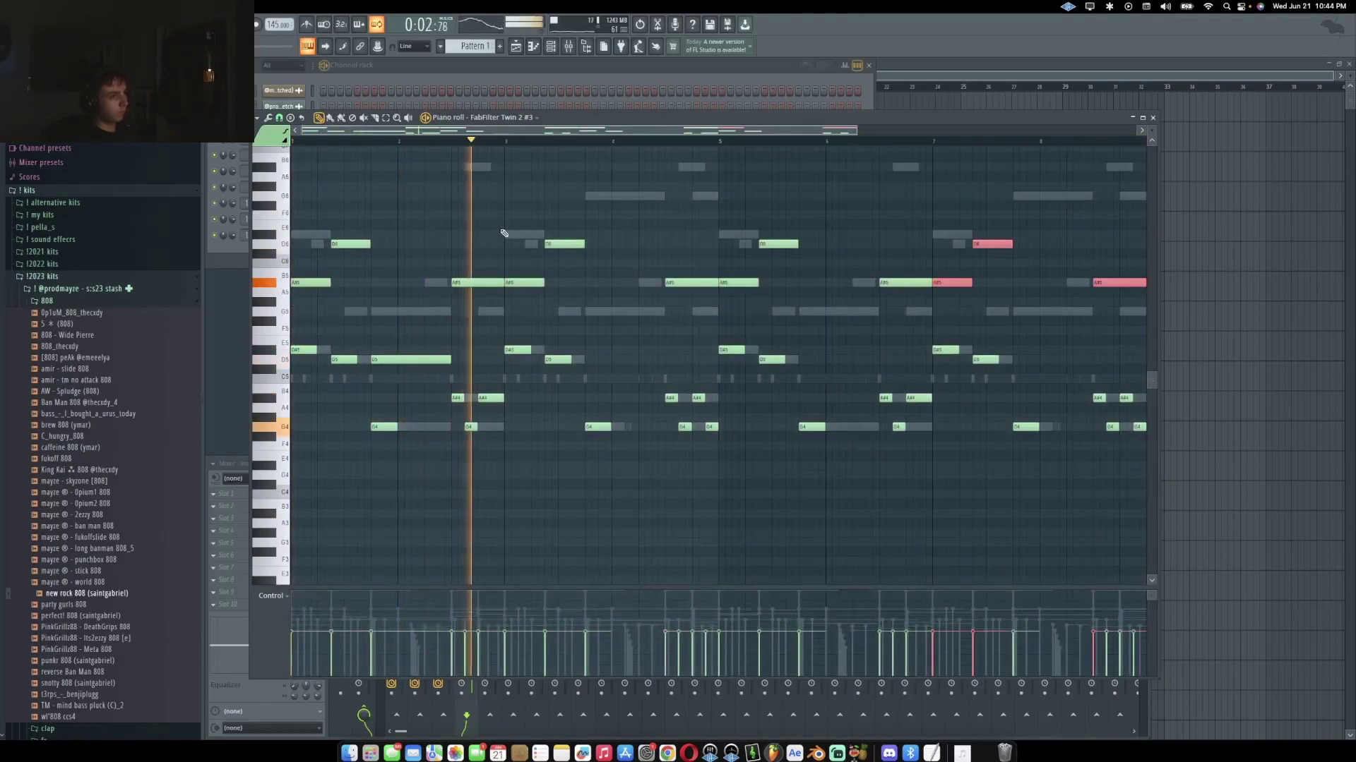
scroll(504, 234, "down", 2)
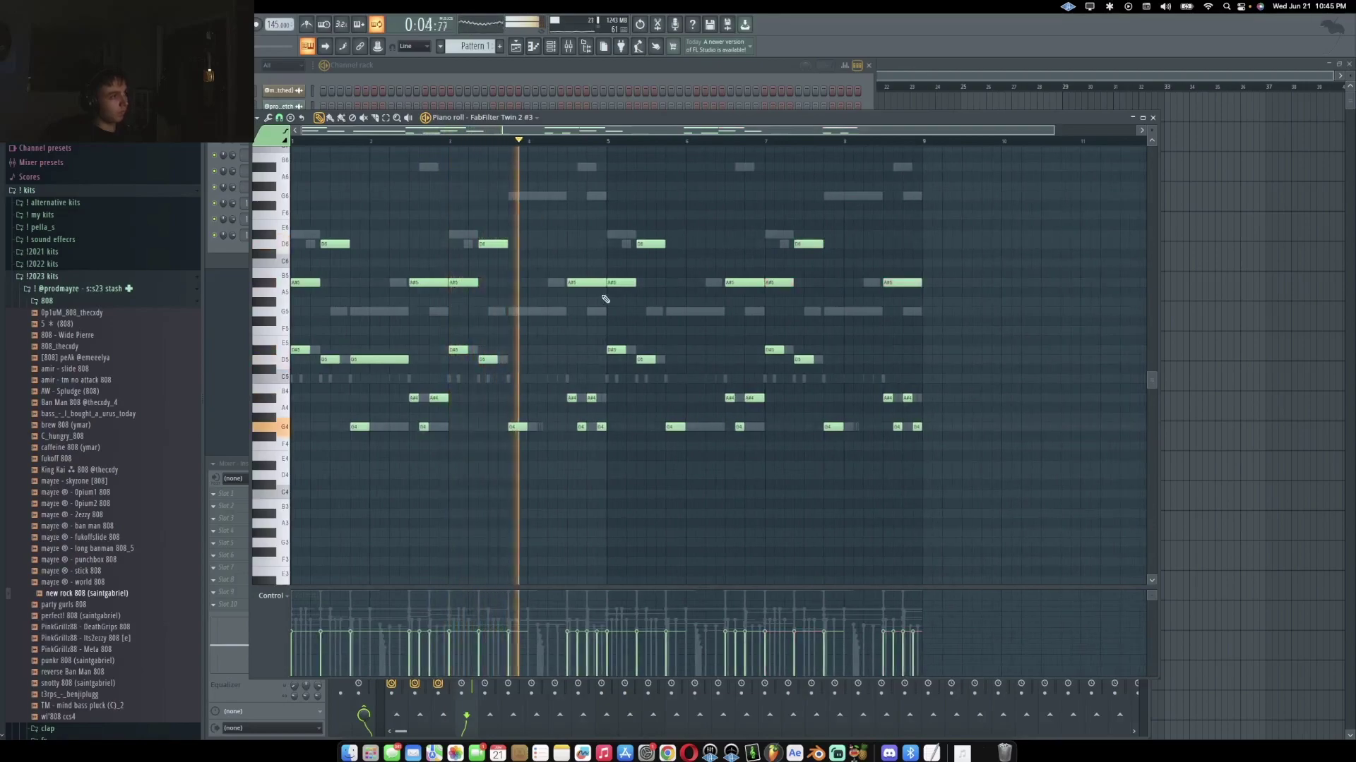
Shorten the A#5 note in the second half of bar 4, and place then delete a G5 note after it.
scroll(604, 297, "up", 4)
left_click(578, 311)
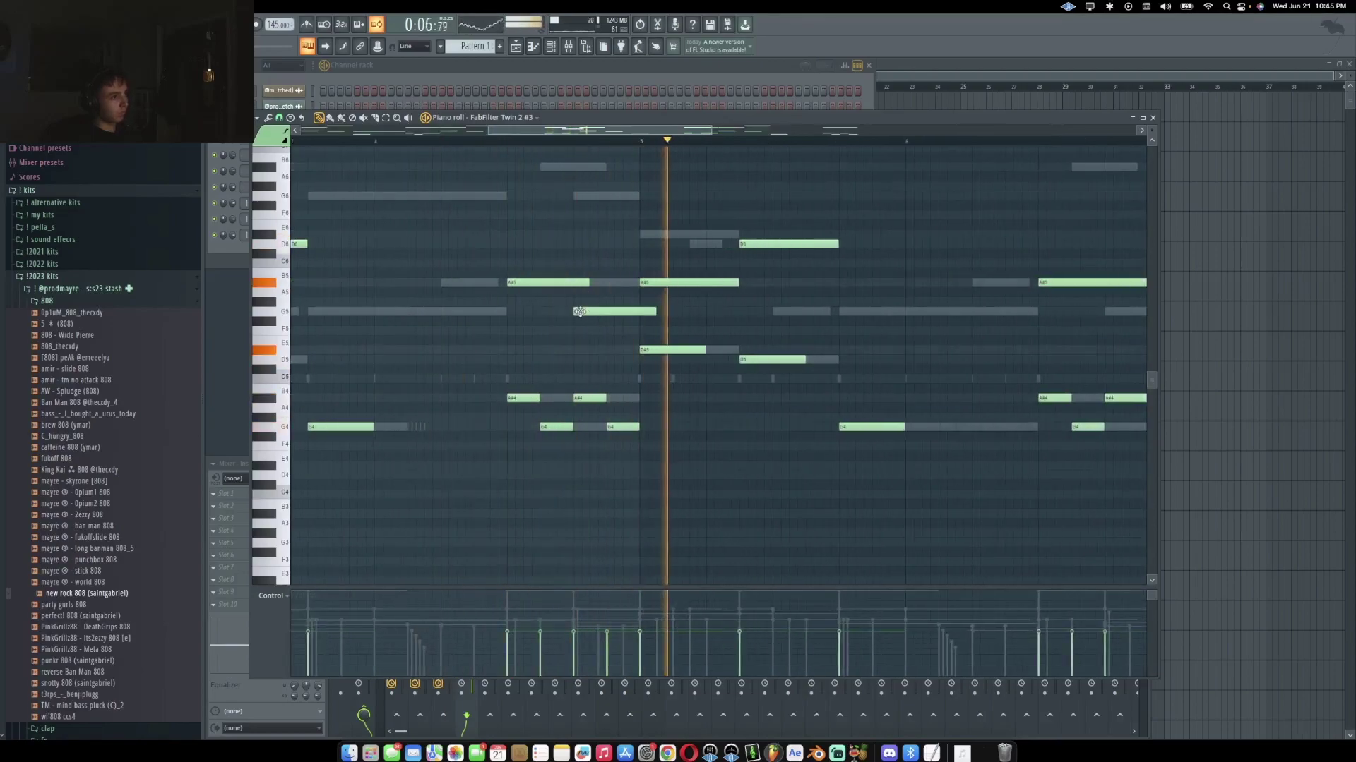
right_click(584, 312)
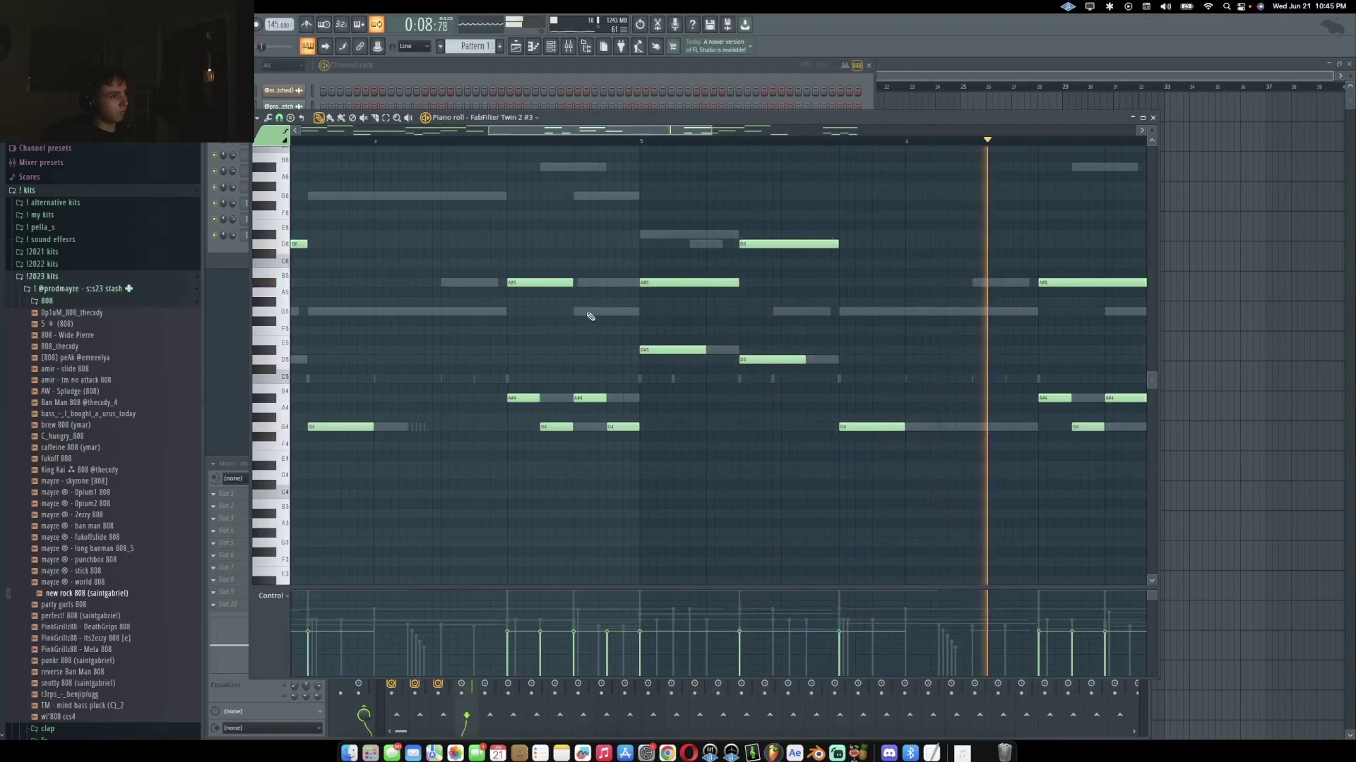
scroll(592, 313, "down", 4)
left_click(693, 282)
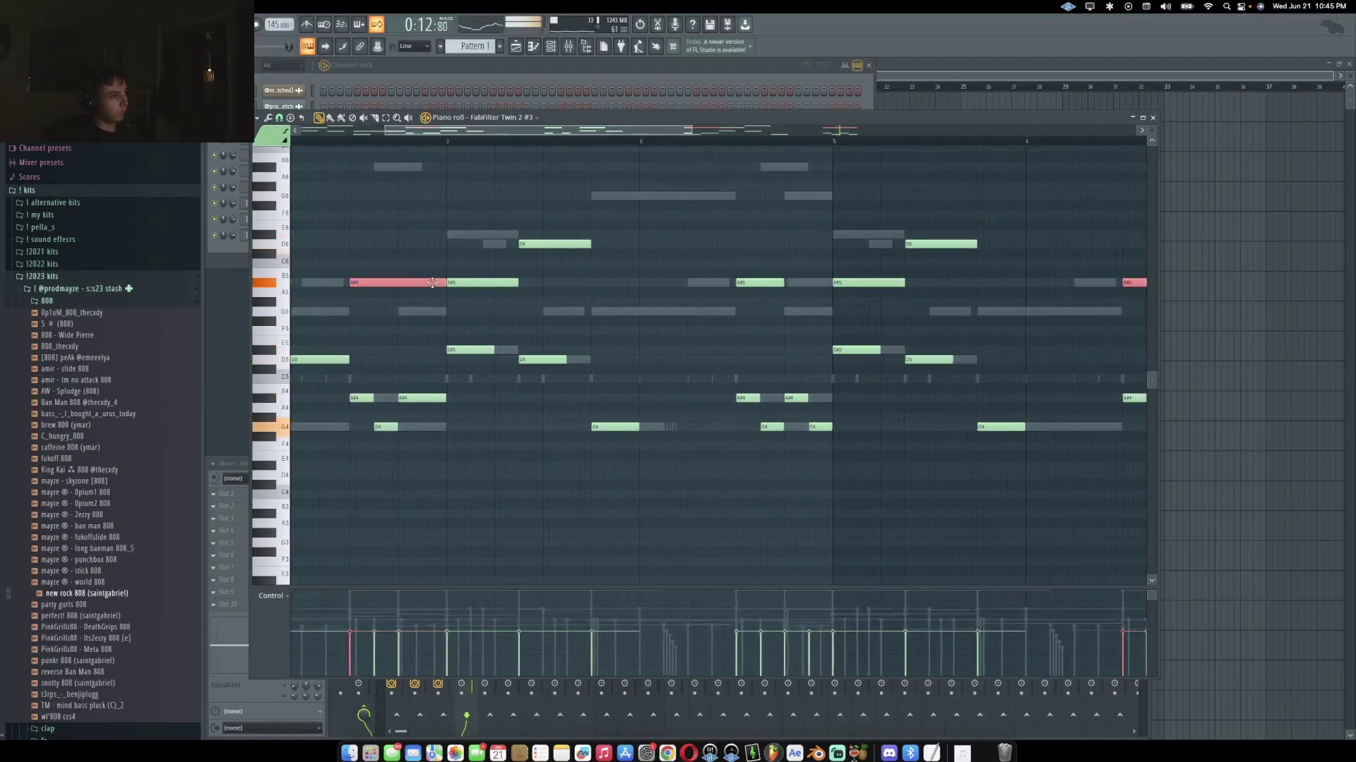
Shorten the A#5 notes of bars 2 and 6, trim the D5 note to the start of bar 2, and leave the piano roll.
scroll(540, 360, "up", 3)
left_click_drag(448, 376, 445, 369)
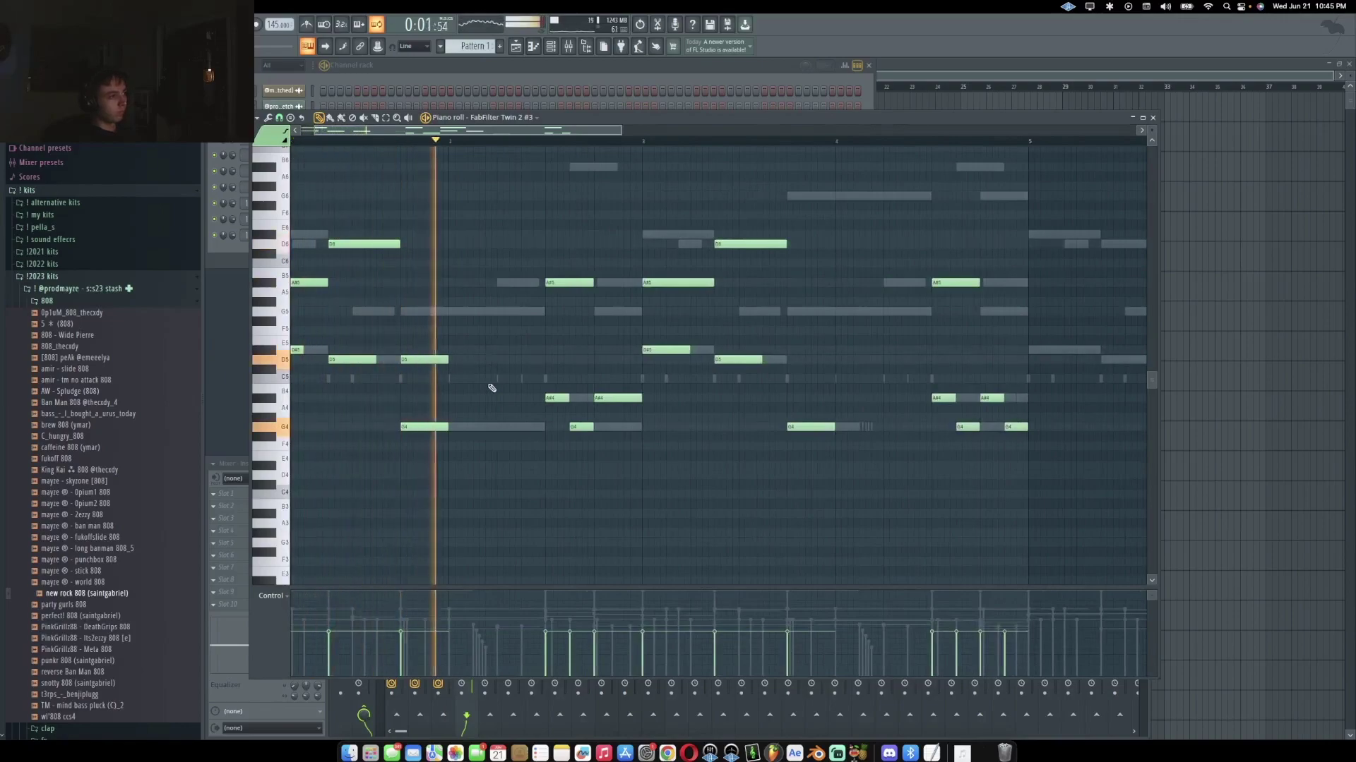
scroll(492, 388, "down", 3)
key("ctrl+a")
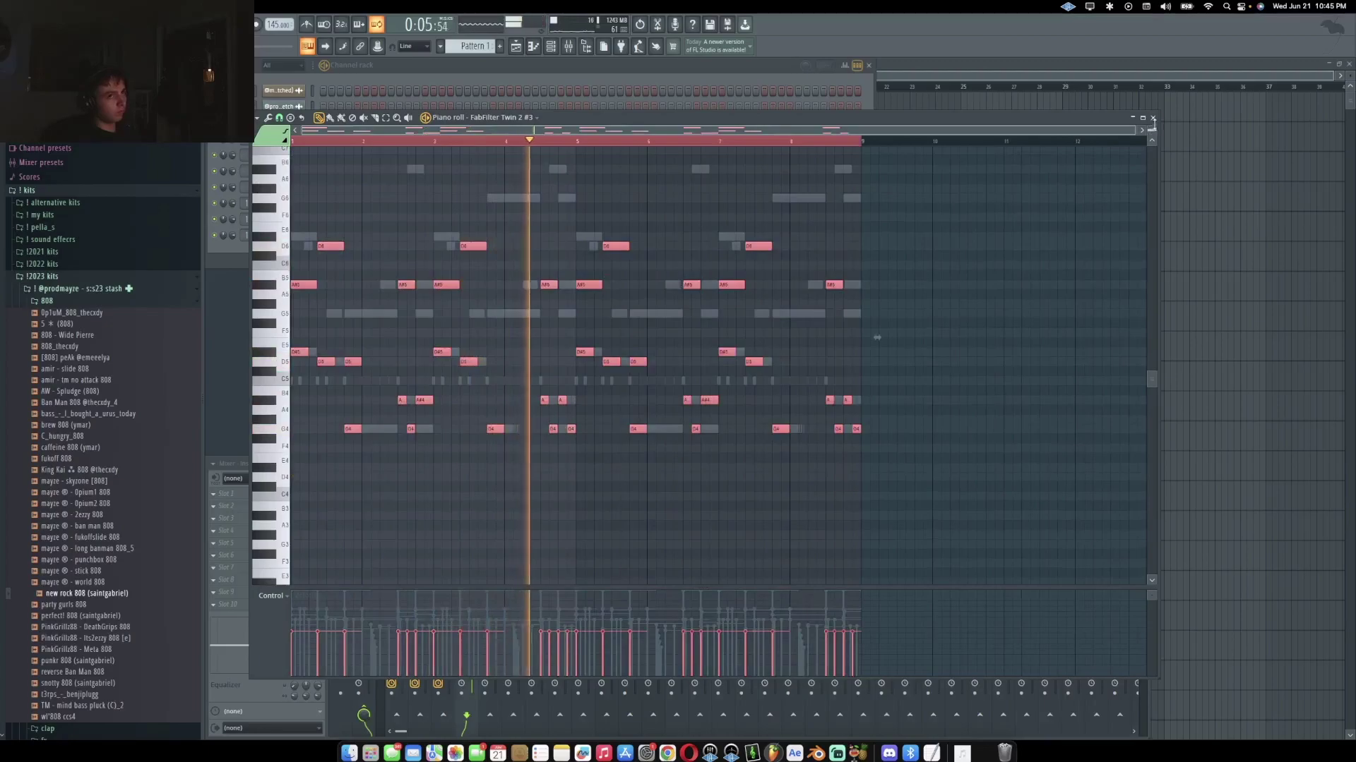
key("F7")
Adjust the unison spread of FabFilter Twin 2 #3 and close its window.
left_click(296, 187)
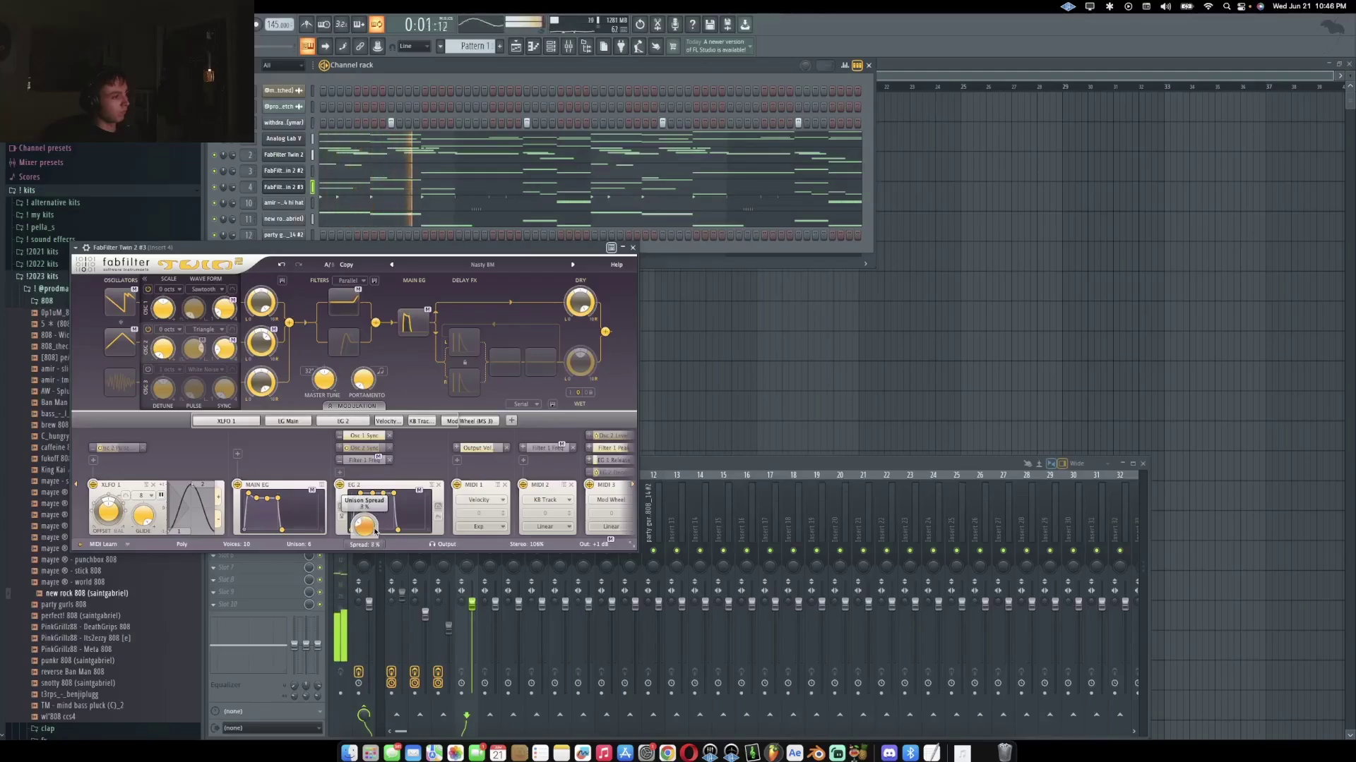
left_click(633, 249)
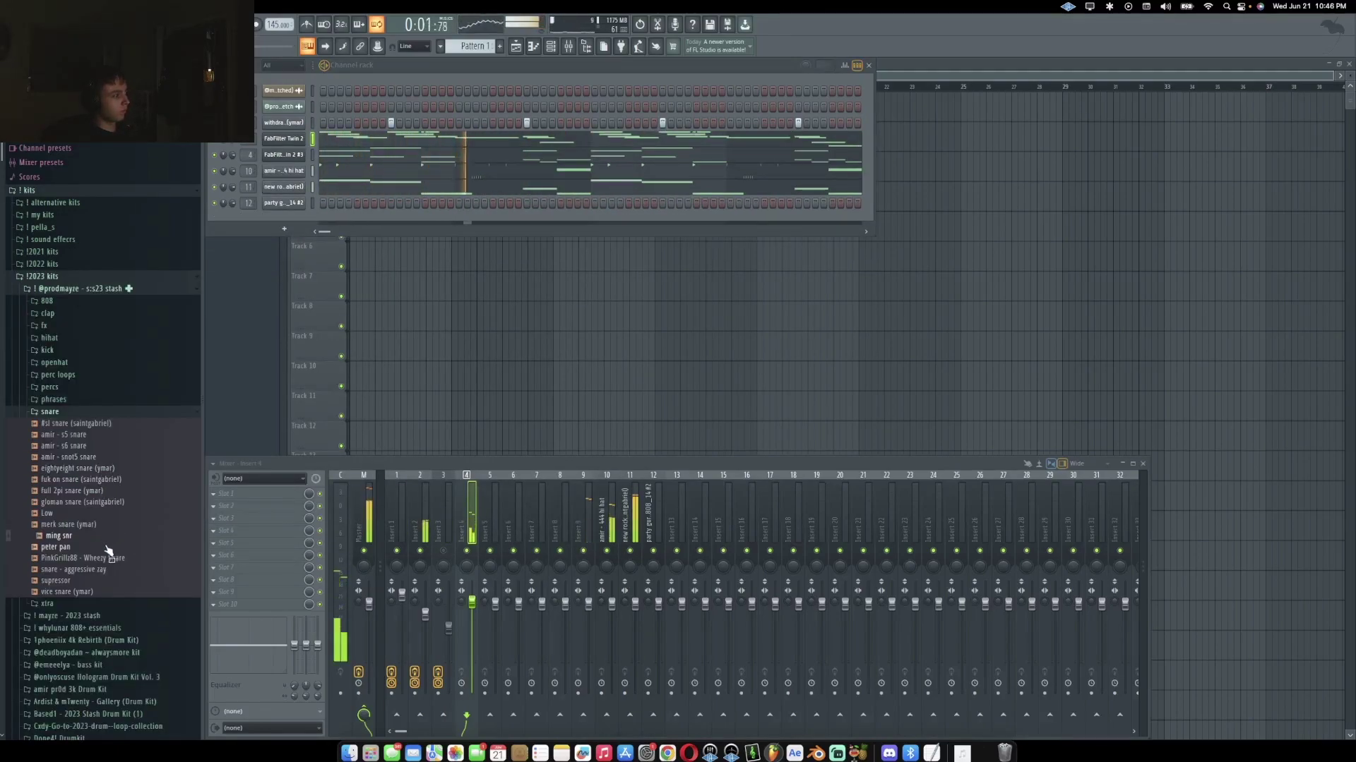
Add merk snare (ymar) as a new channel and place snare hits in its step row.
left_click_drag(303, 186, 285, 216)
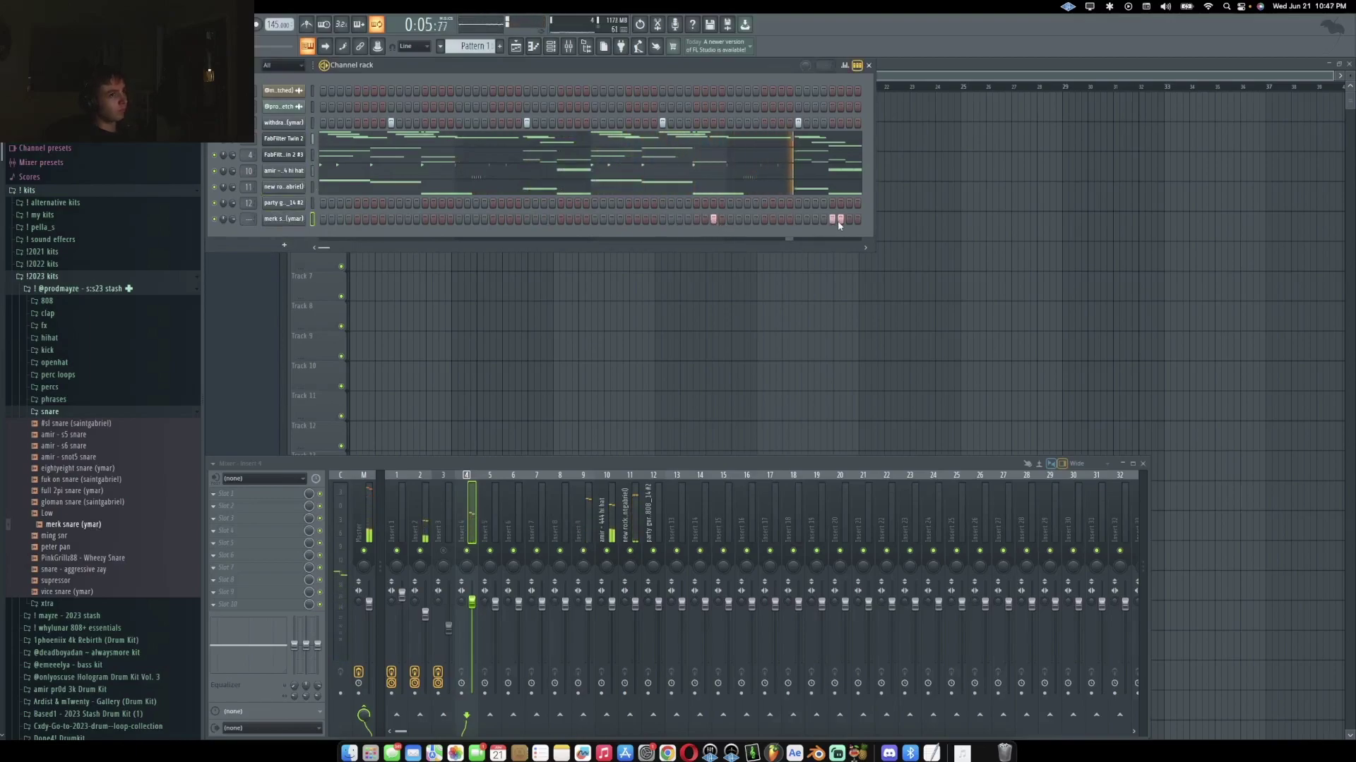
In FabFilter Twin 2 #2, raise the A#4 and G4 notes in the second half of bar 2 by an octave.
left_click(777, 155)
left_click_drag(591, 387, 641, 466)
key("ctrl+Up")
key("ctrl+d")
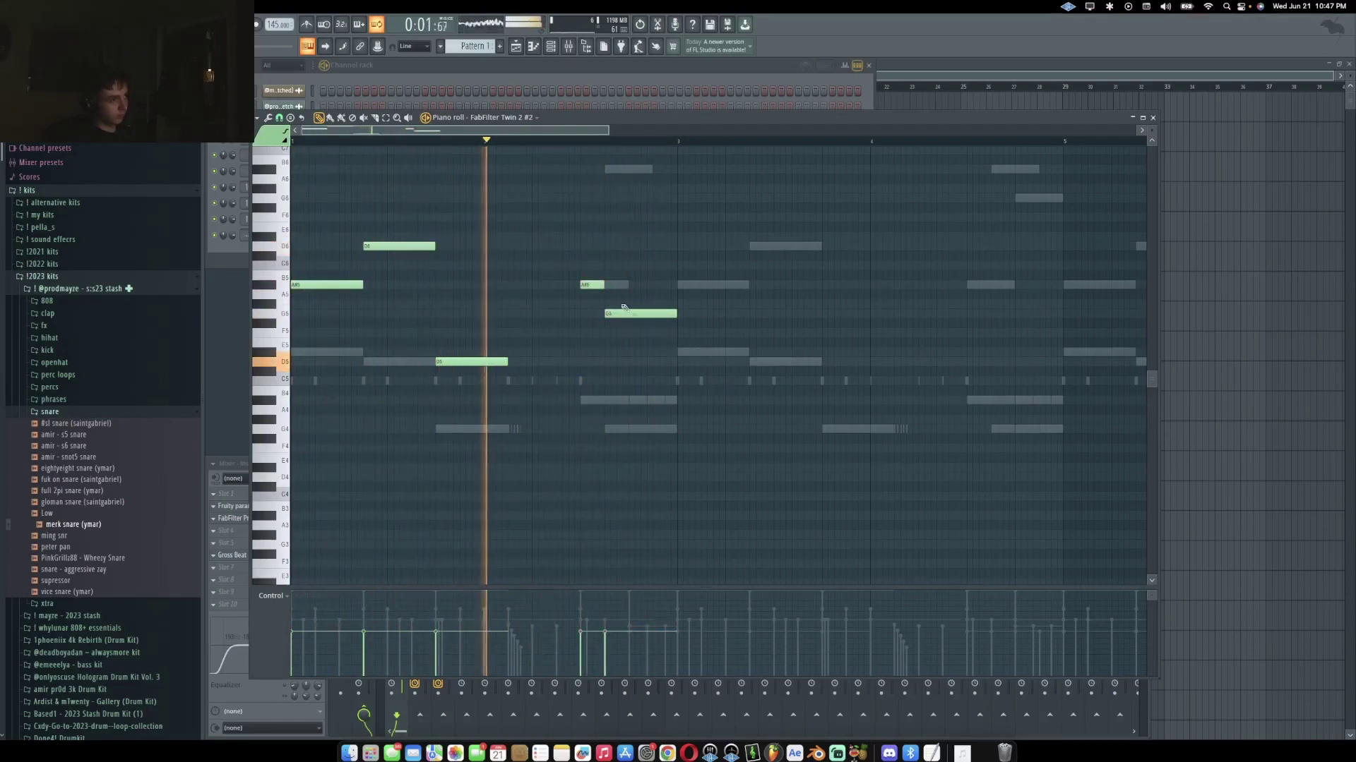
Duplicate the two-bar FabFilter Twin 2 #2 phrase until it fills eight bars, and clear the note selection.
key("ctrl+a")
scroll(611, 447, "down", 3)
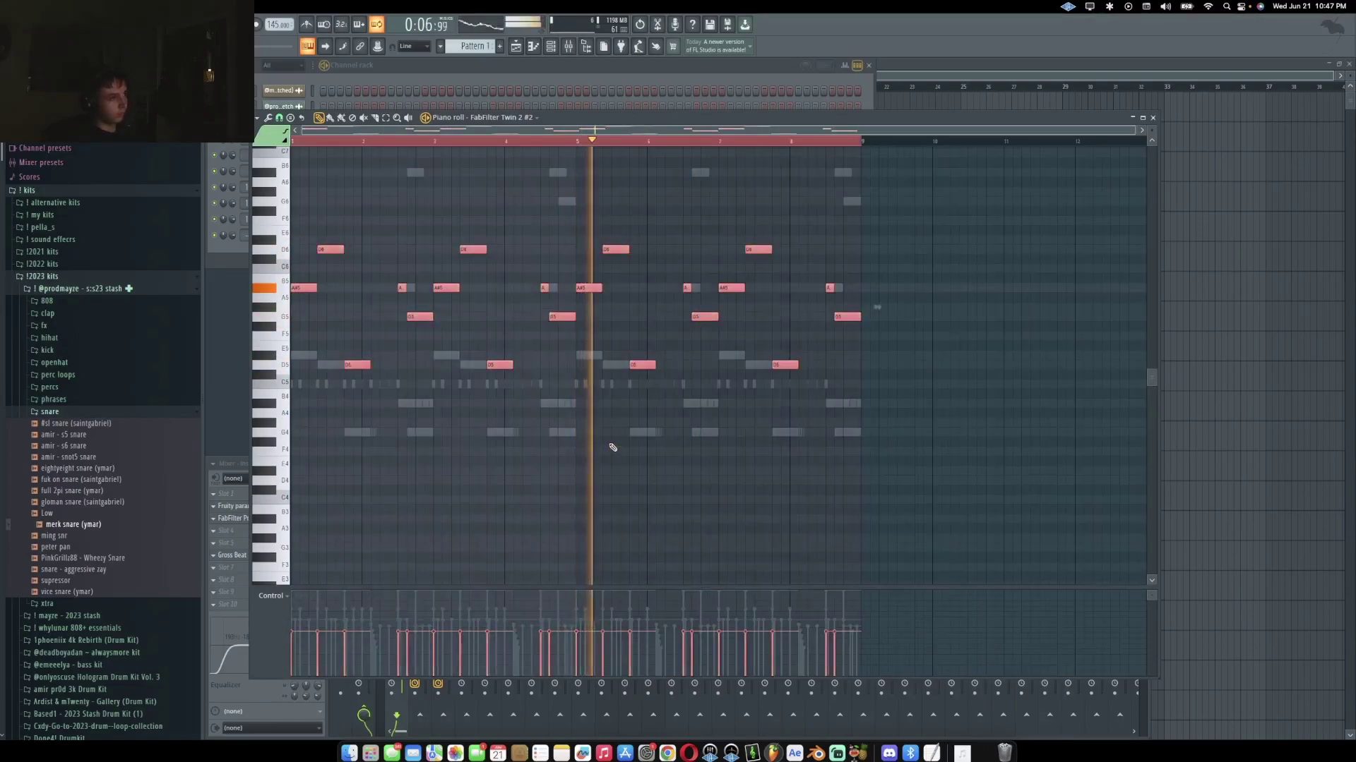
key("ctrl+d")
key("ctrl+a")
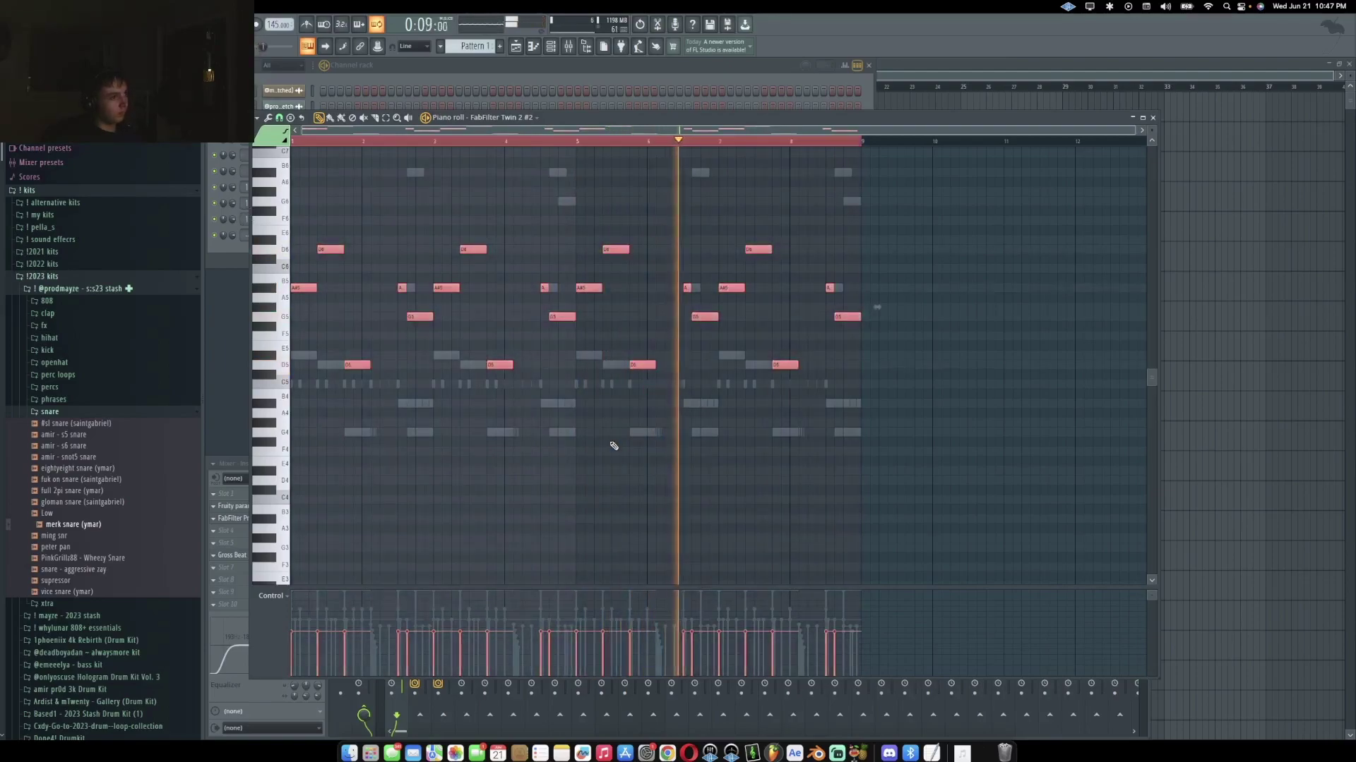
key("ctrl+d")
left_click_drag(341, 352, 819, 379)
scroll(802, 372, "up", 3)
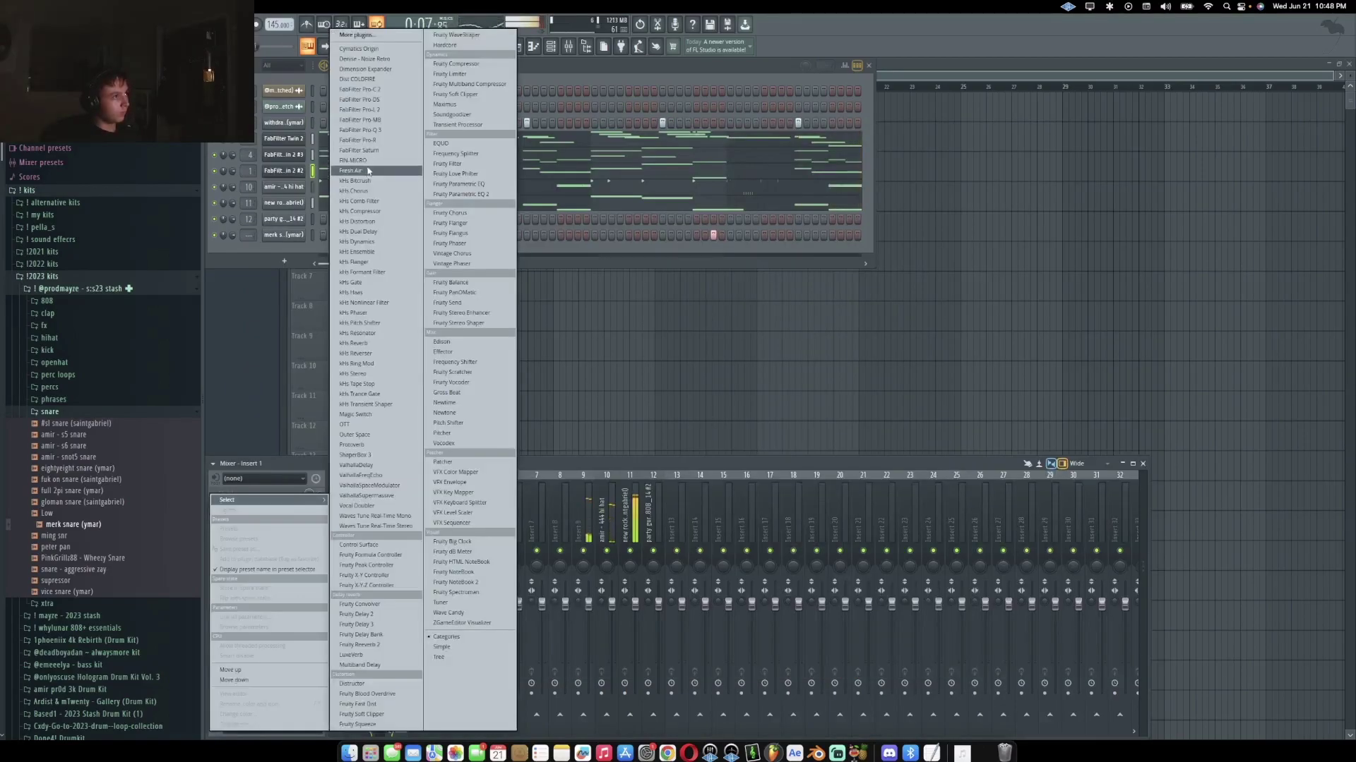
Add an effect to mixer insert 1, browse the presets of FabFilter Twin 2 #4, and close its window.
left_click(361, 160)
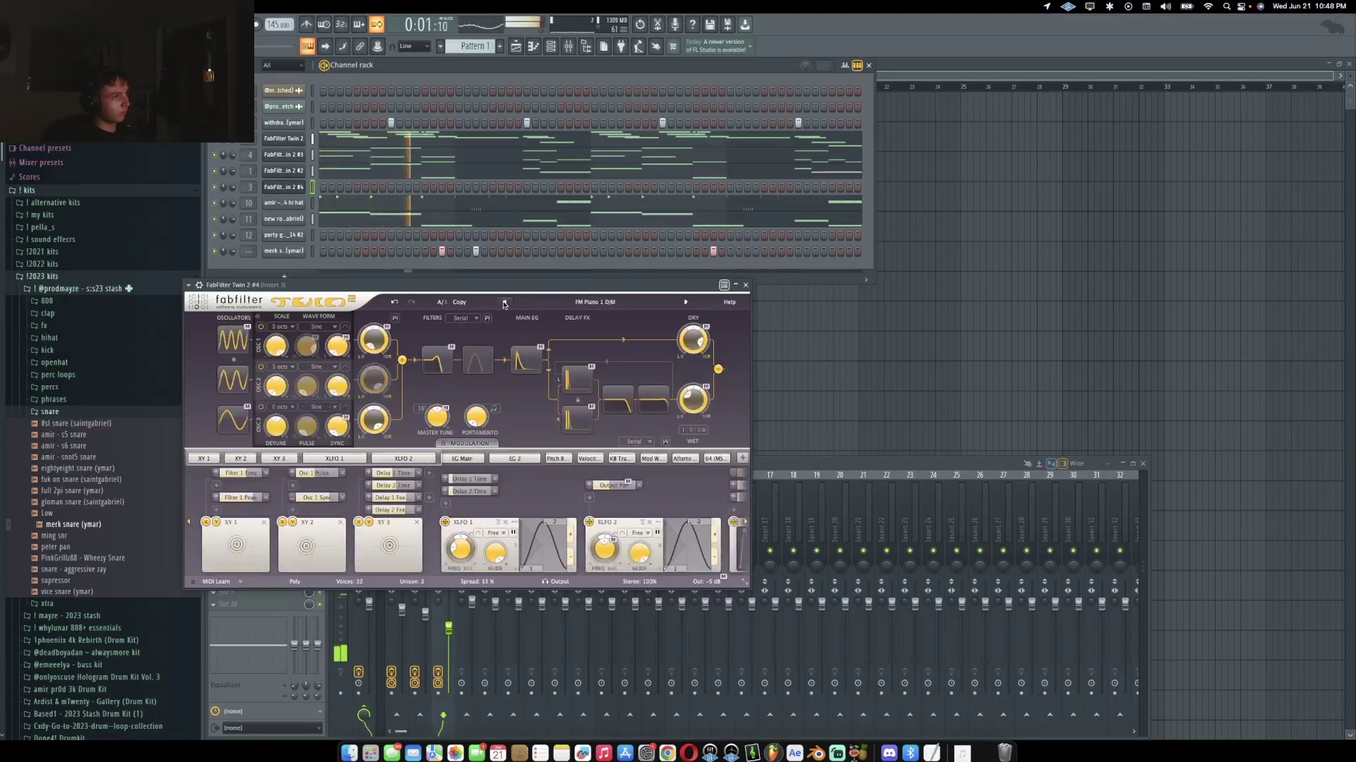
left_click(746, 286)
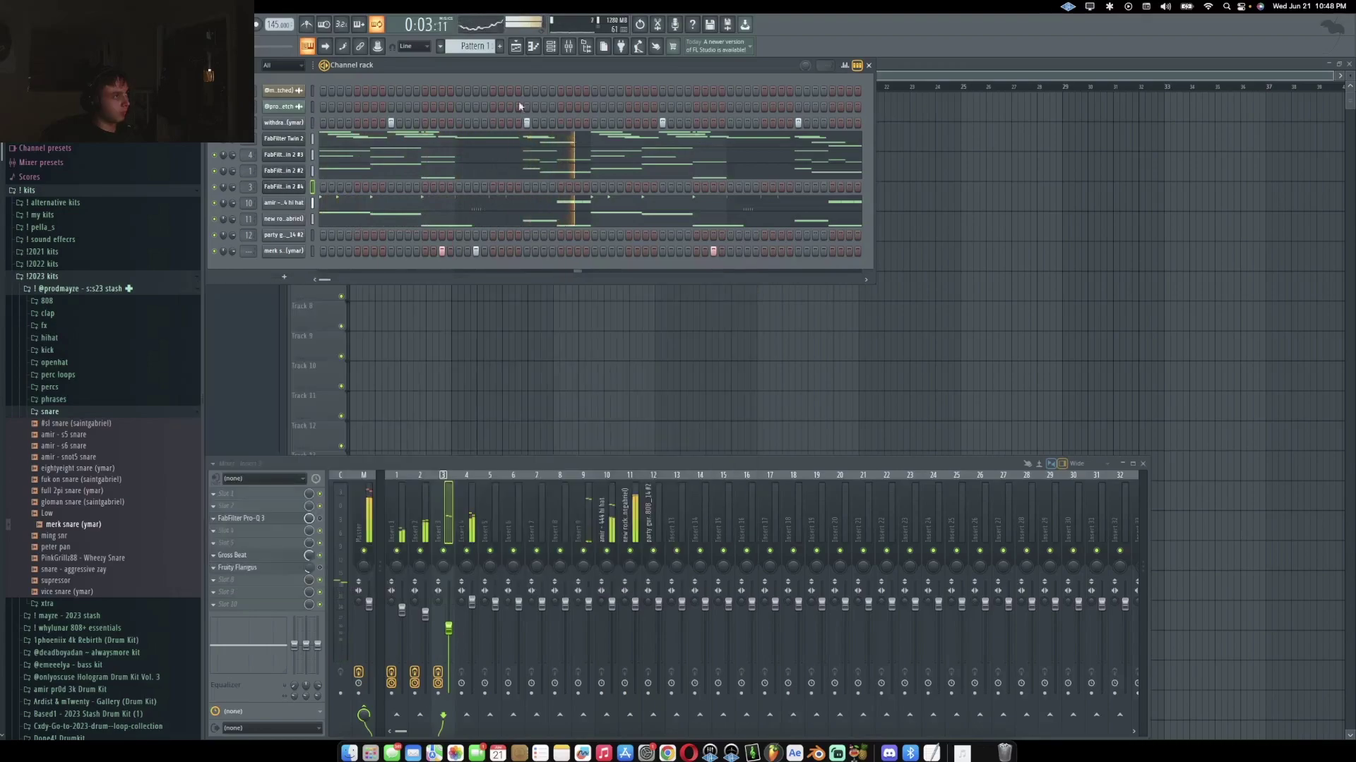
Place descending A#5, G5 and D5 notes at the start of FabFilter Twin 2 #4 and play them back.
key("space")
left_click(311, 288)
scroll(340, 299, "up", 5)
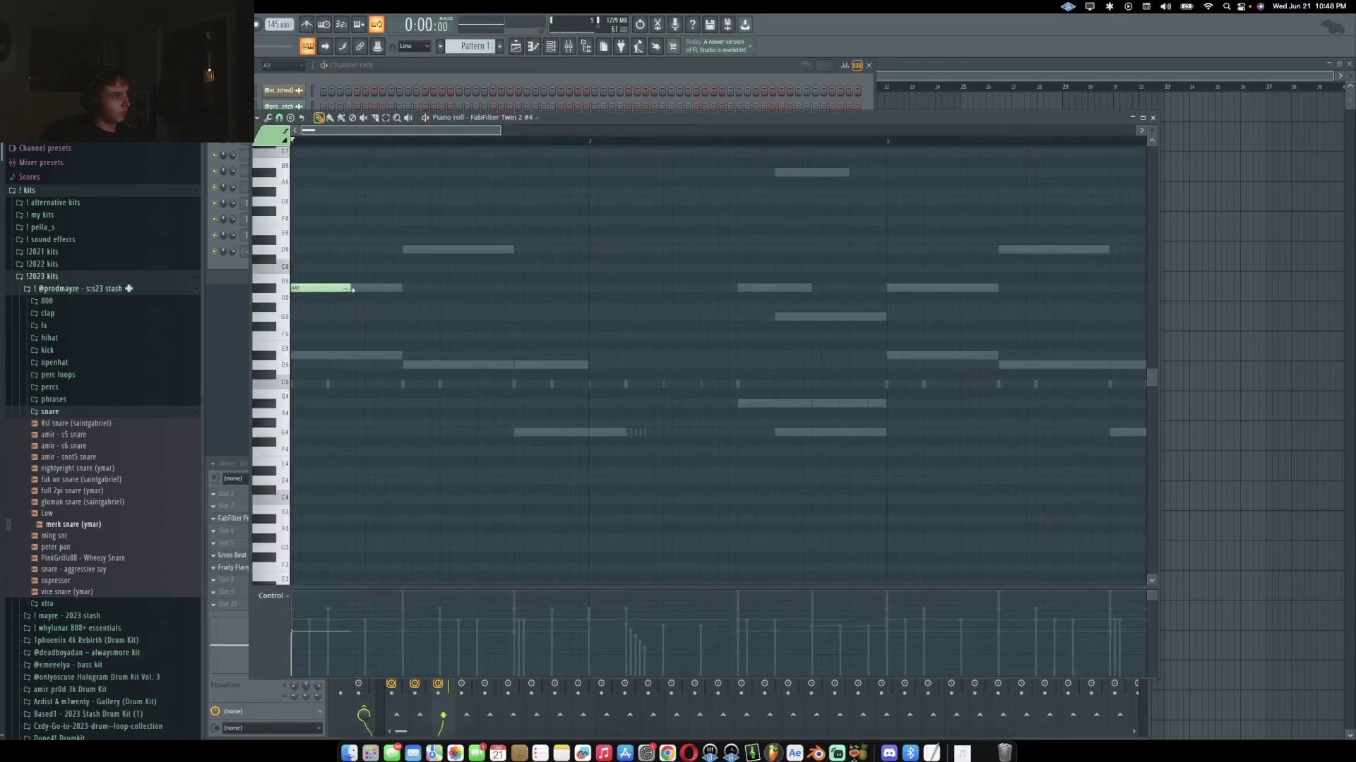
left_click(351, 317)
left_click(408, 365)
key("space")
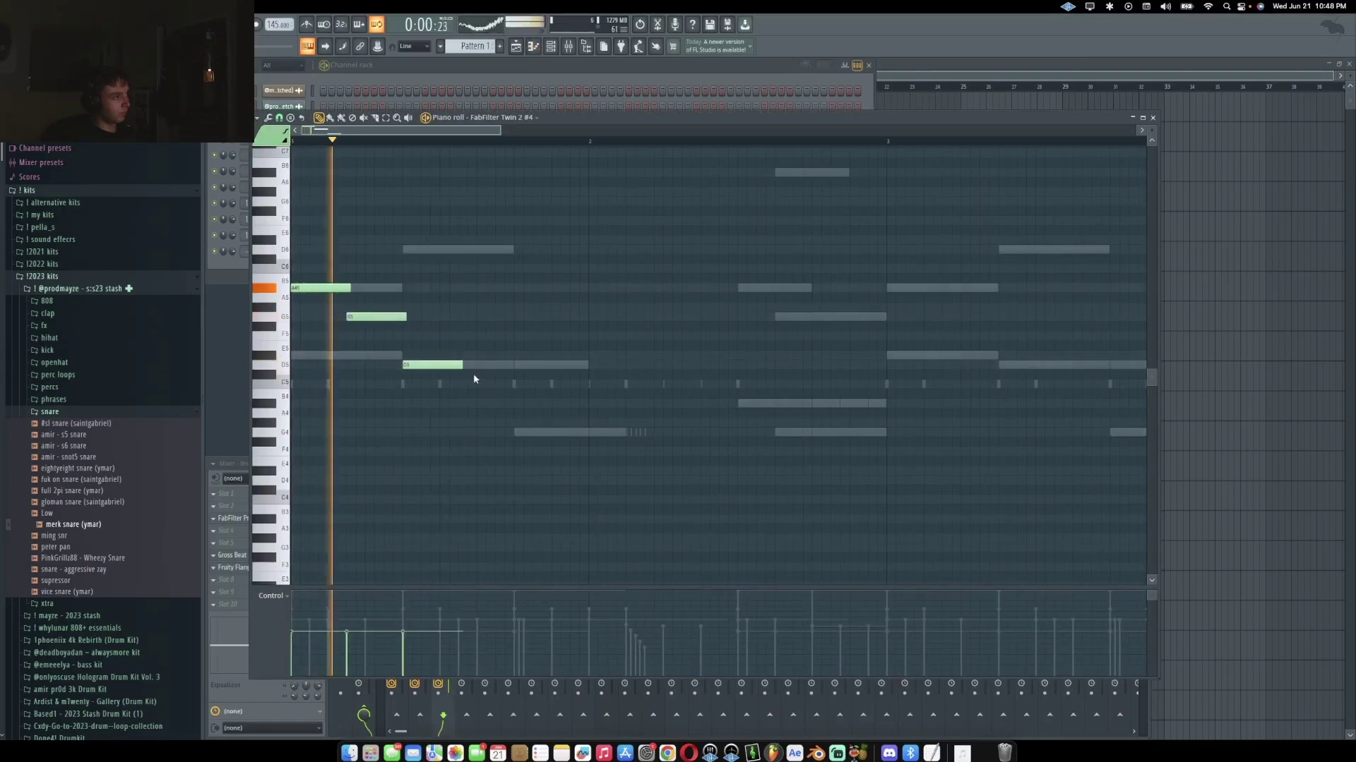
Raise the three FabFilter Twin 2 #4 notes by an octave and shorten the last one to the middle of bar 1.
key("space")
key("ctrl+a")
key("ctrl+Up")
key("space")
key("ctrl+d")
key("space")
left_click_drag(462, 249, 439, 251)
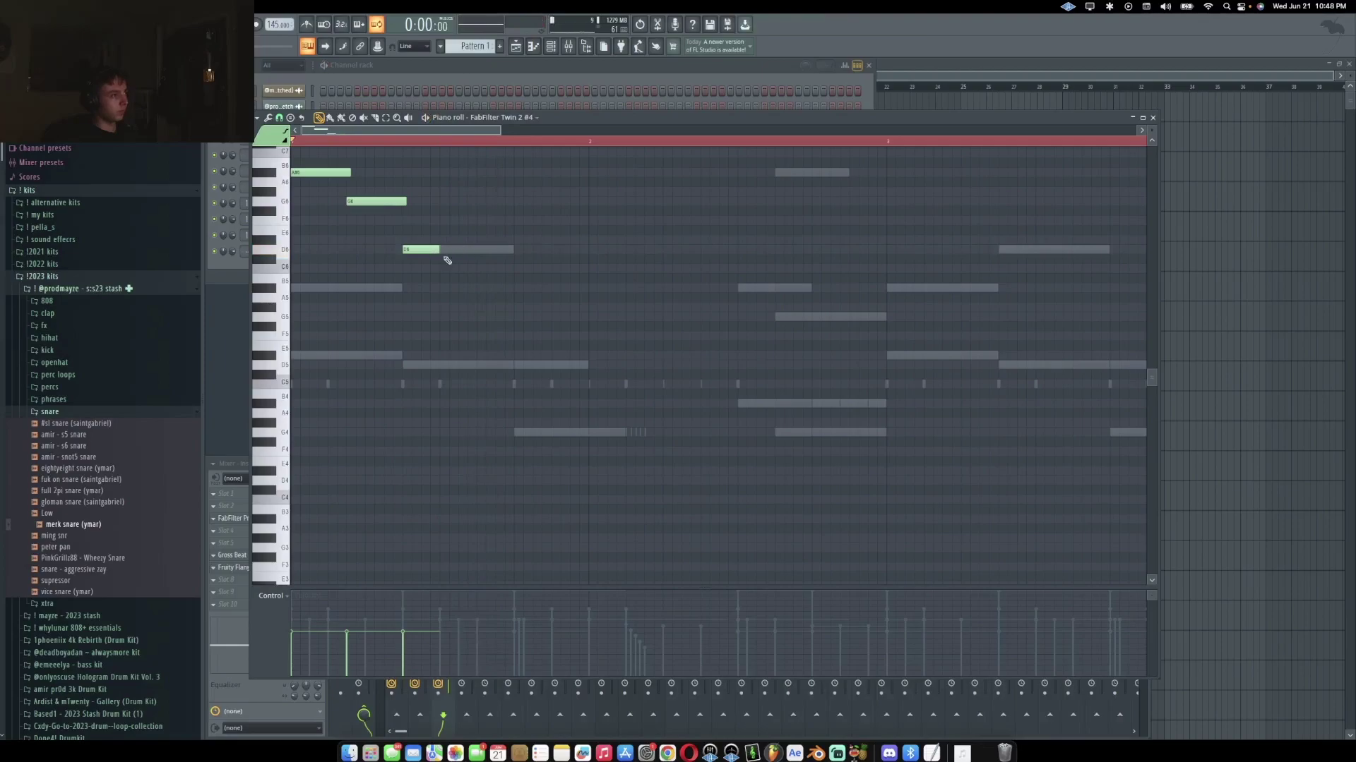
Duplicate the three-note phrase once to fill bar 1, and play it back.
key("ctrl+b")
scroll(448, 260, "up", 2)
key("space")
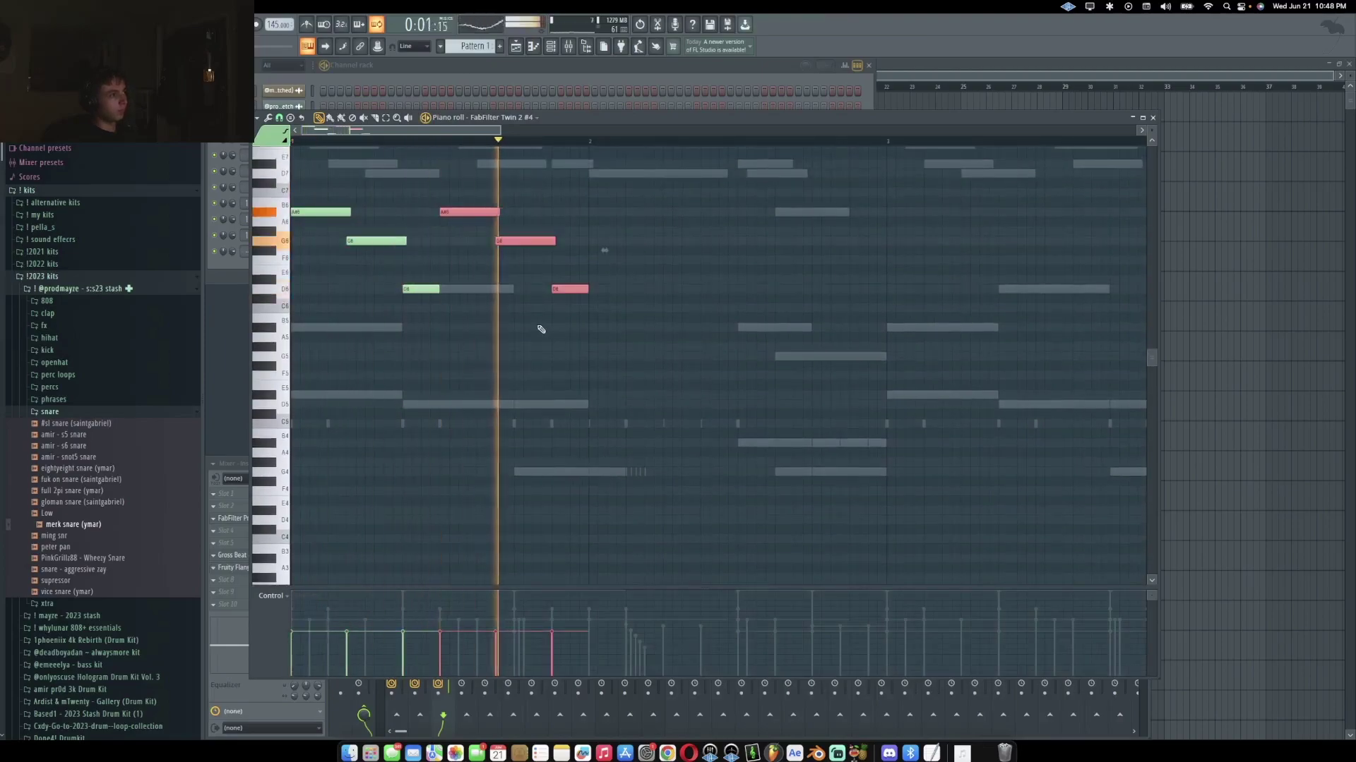
Keep selecting and duplicating all FabFilter Twin 2 #4 notes until the arpeggio fills eight bars.
scroll(541, 329, "down", 2)
key("ctrl+a")
key("ctrl+b")
key("ctrl+a")
key("ctrl+b")
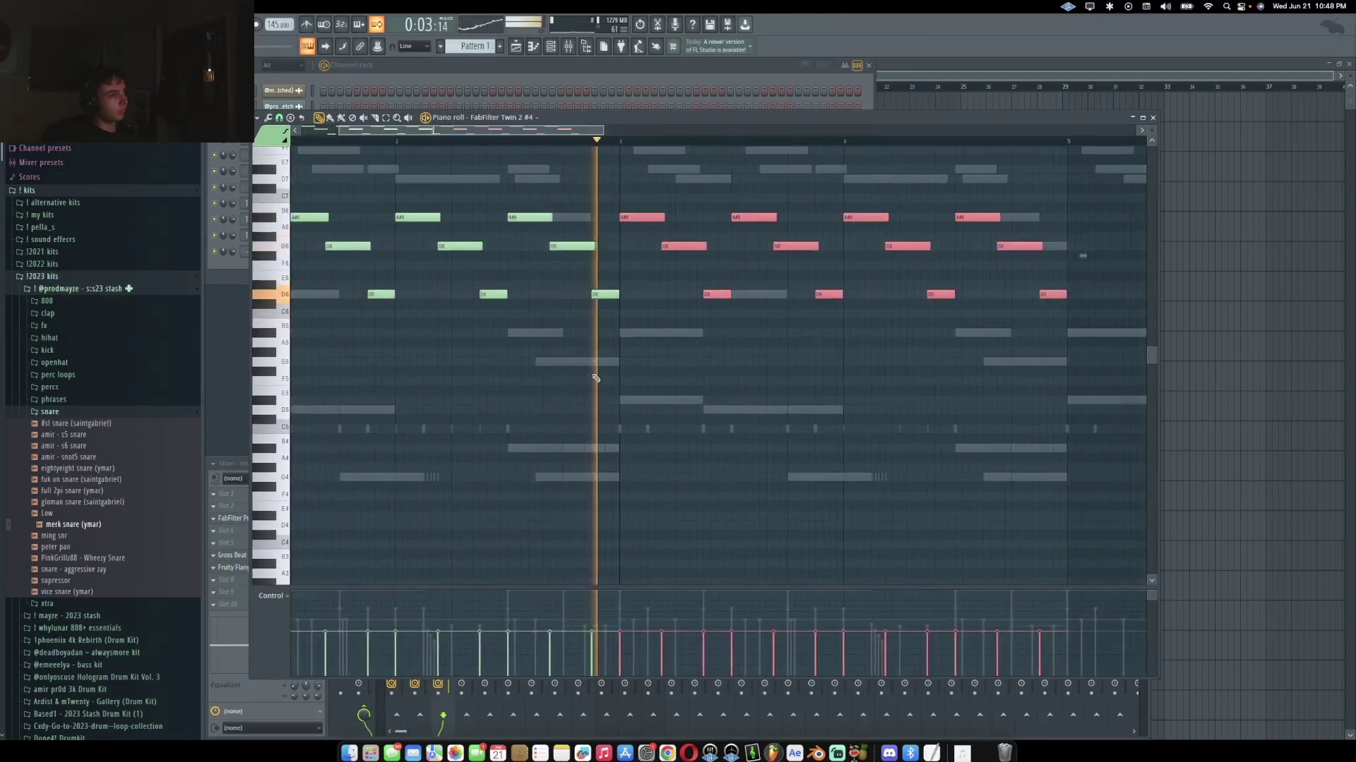
scroll(595, 378, "down", 3)
key("ctrl+a")
key("ctrl+b")
scroll(274, 169, "up", 3)
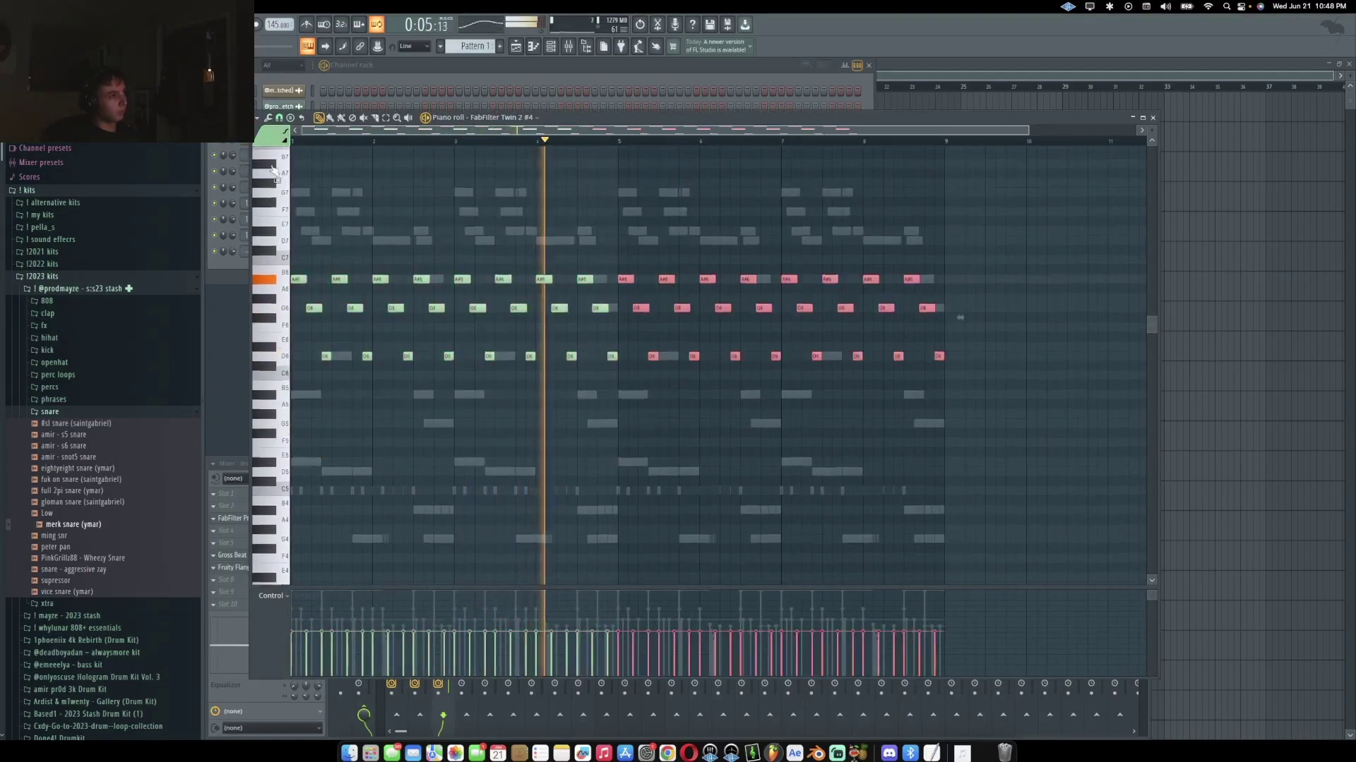
Review the repeated notes of the eight-bar FabFilter Twin 2 #4 arpeggio during playback.
key("ctrl+a")
left_click(584, 228)
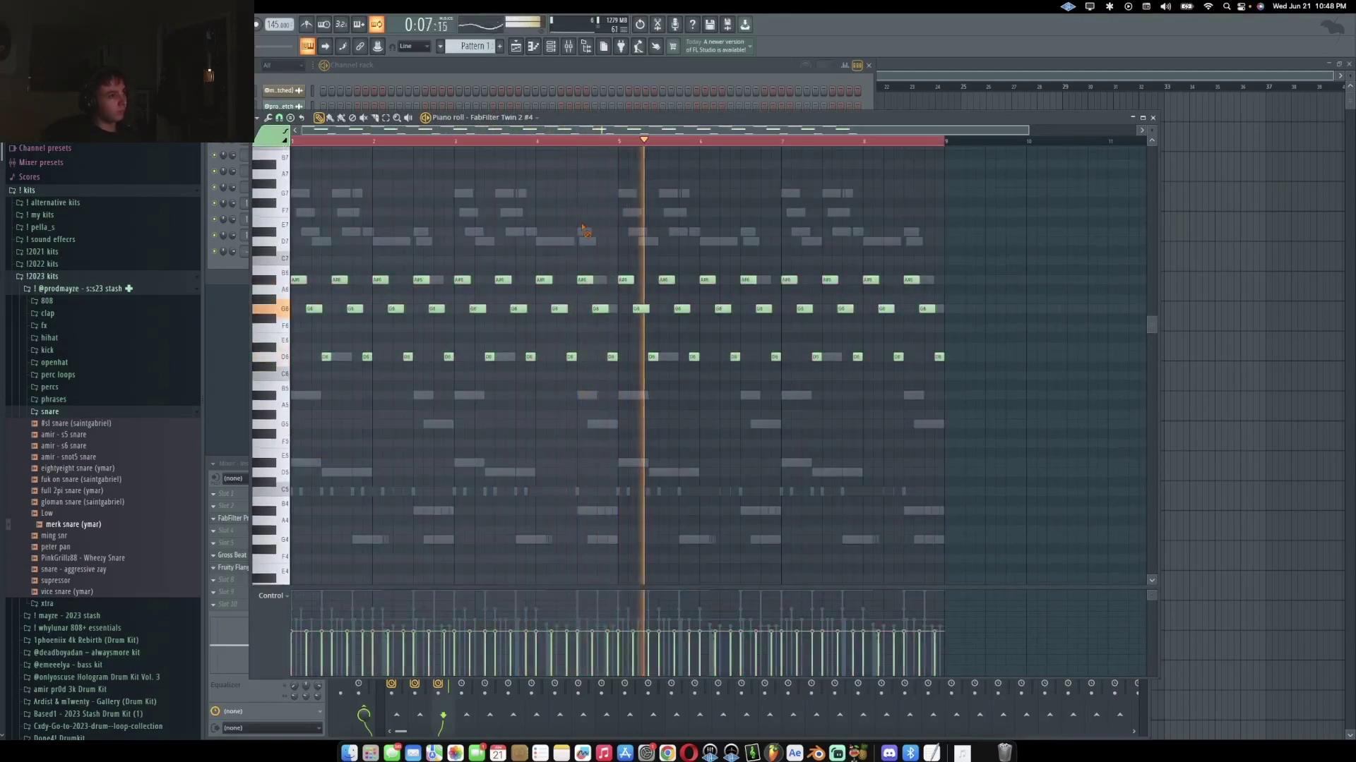
key("ctrl+a")
scroll(421, 280, "up", 1)
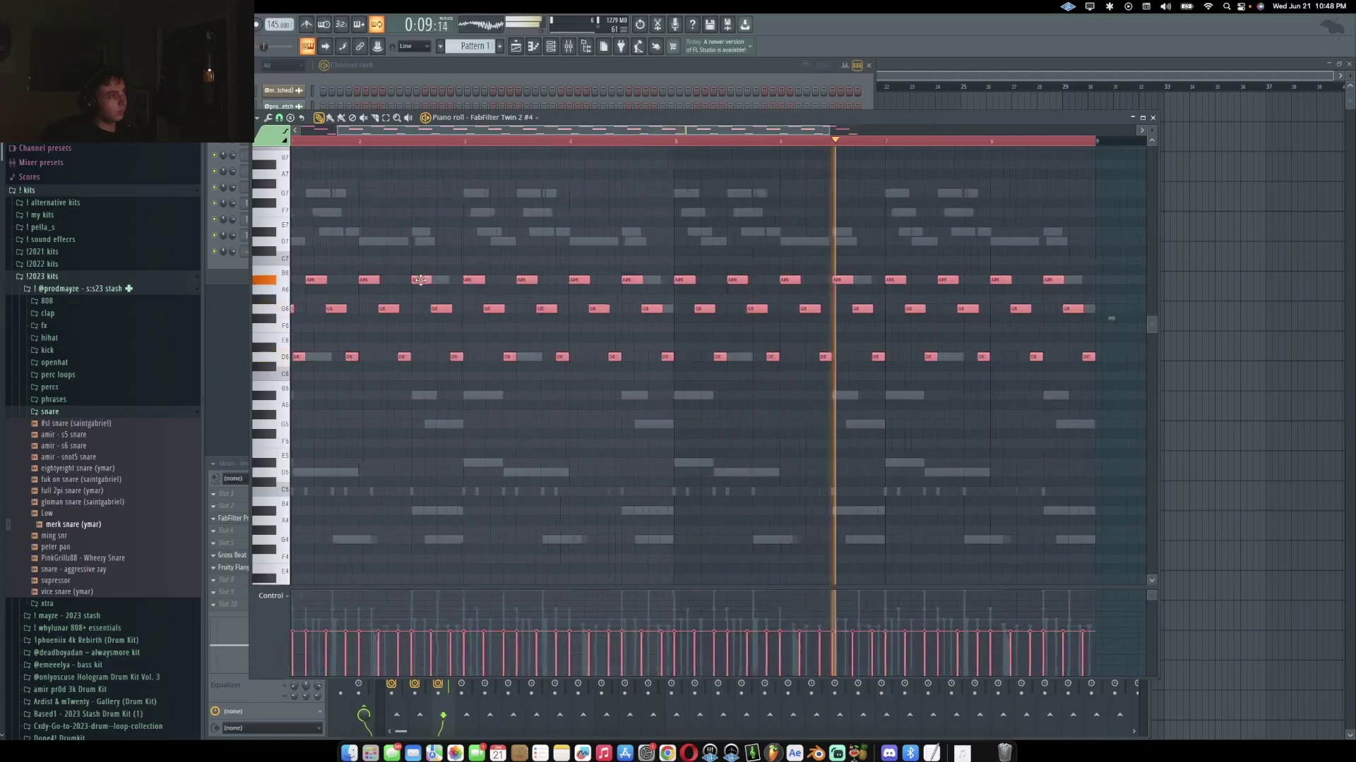
scroll(880, 415, "down", 2)
left_click(823, 360)
scroll(822, 360, "up", 3)
scroll(868, 363, "down", 4)
key("ctrl+a")
left_click(868, 363)
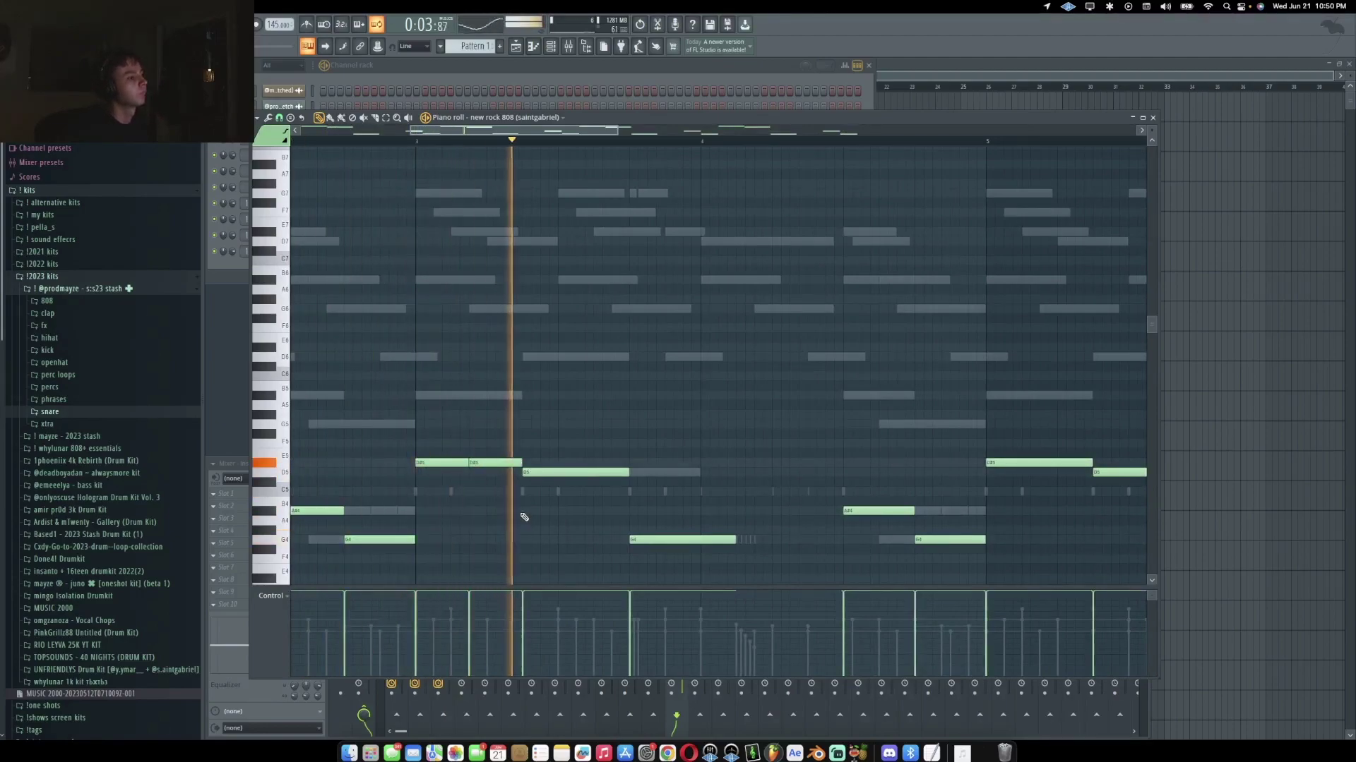
Halve the D#5 note at the start of bar 7 in new rock 808 and add a second D#5 note right after it.
scroll(706, 487, "down", 2)
scroll(770, 466, "up", 4)
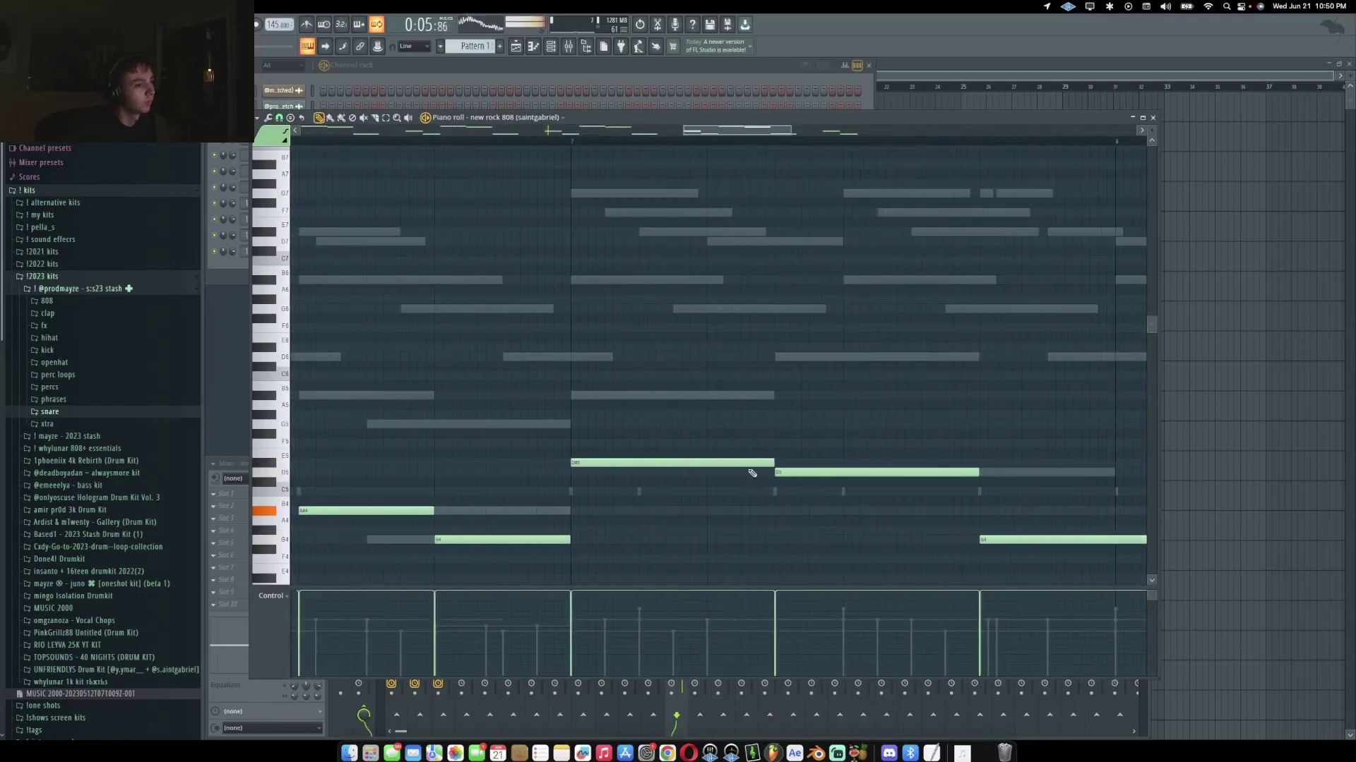
left_click_drag(770, 463, 672, 463)
left_click(676, 463)
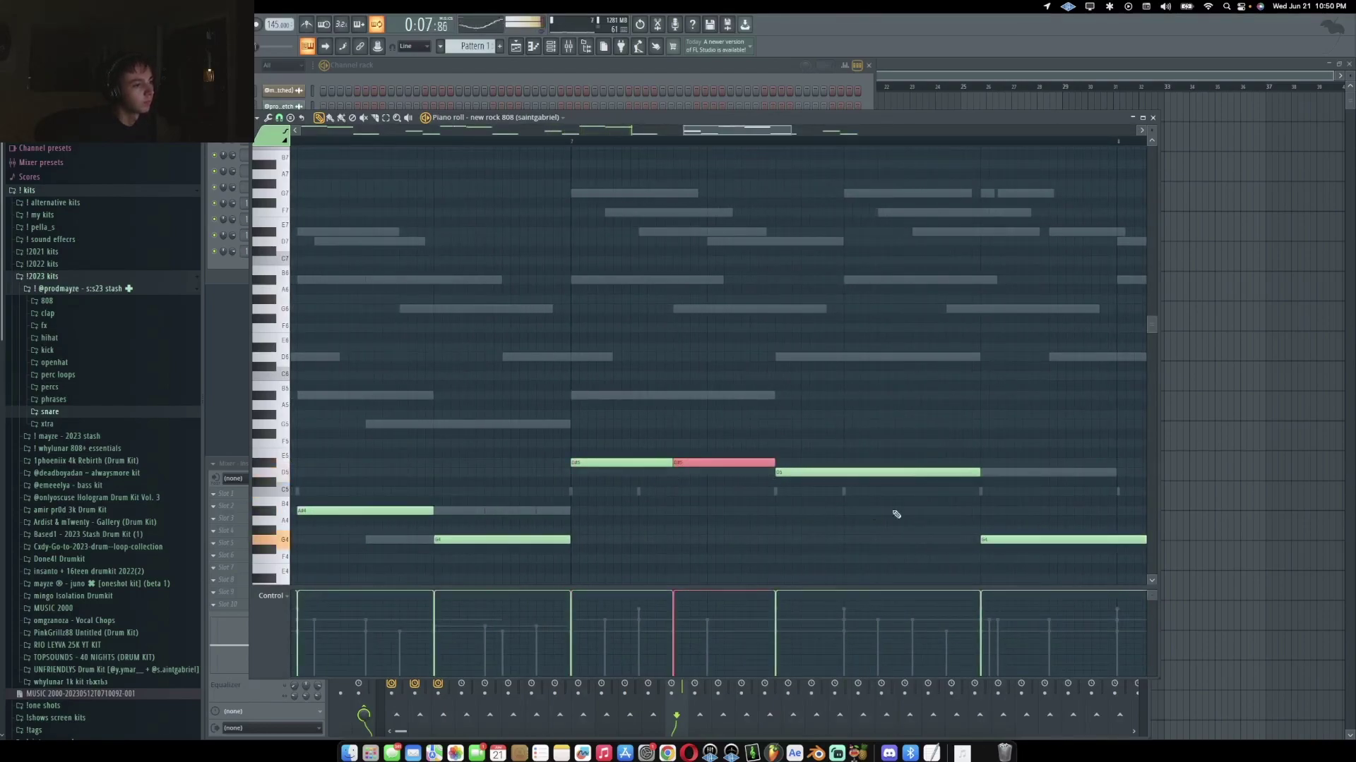
Shorten the D5 note of bar 7 in new rock 808 to a brief hit and leave its piano roll.
left_click_drag(977, 472, 852, 472)
scroll(847, 452, "down", 3)
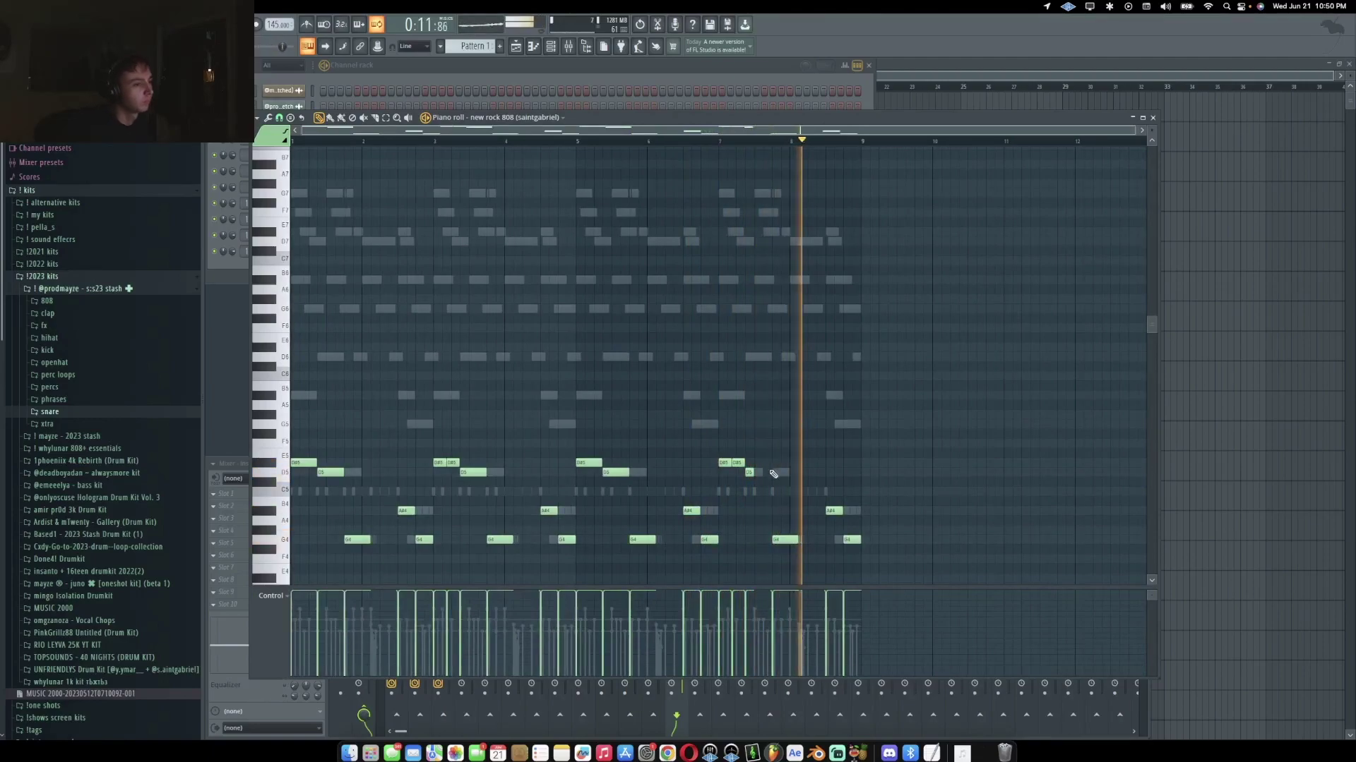
scroll(769, 477, "up", 4)
mouse_move(653, 471)
left_mouse_down()
mouse_move(819, 472)
mouse_move(655, 473)
left_mouse_up()
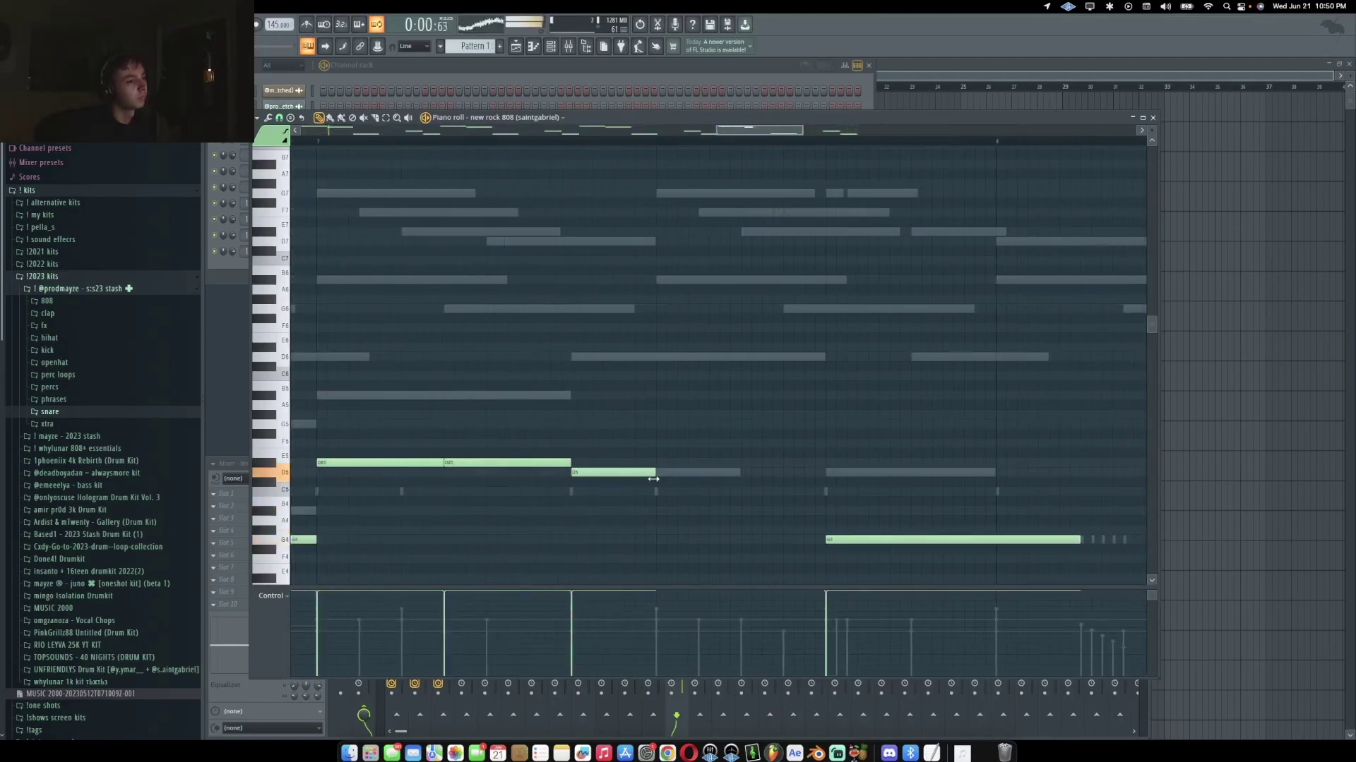
scroll(899, 329, "down", 4)
key("F7")
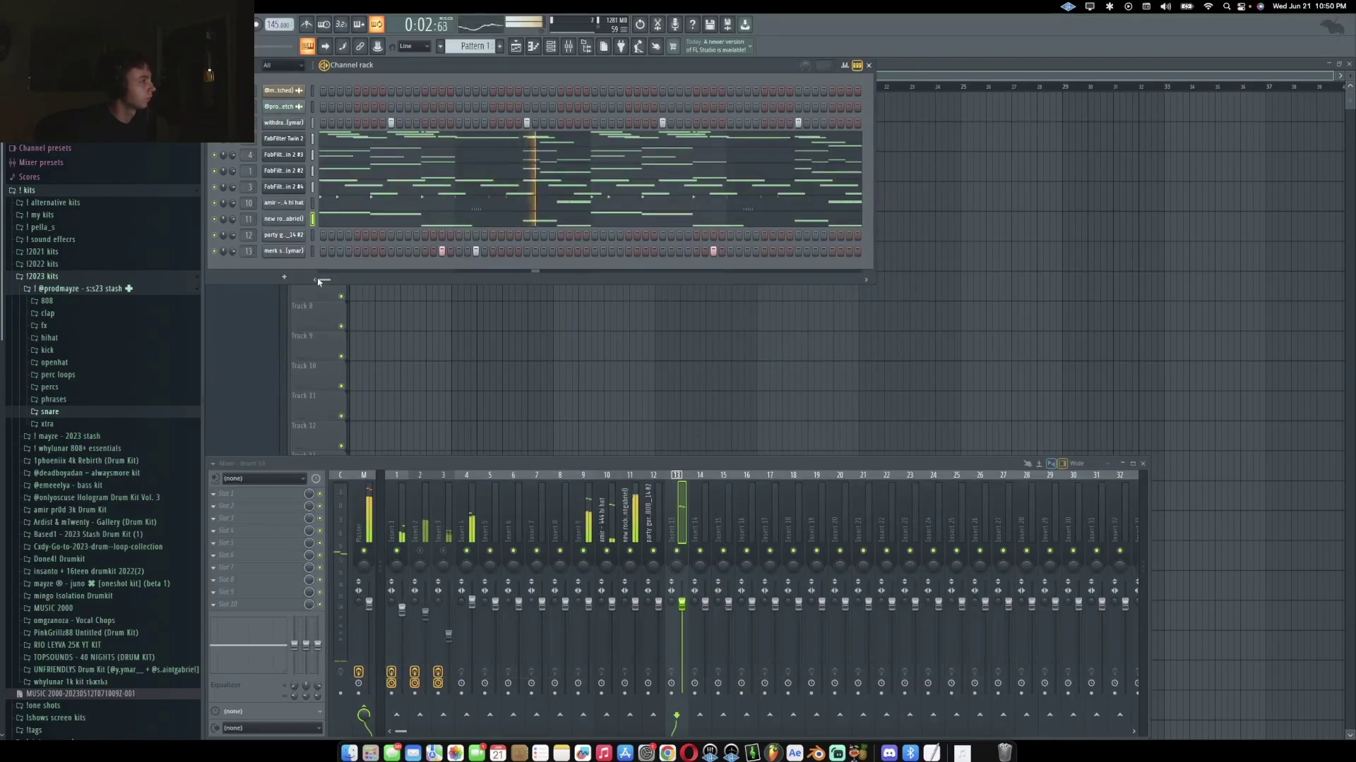
Toggle the mute of mixer insert 2 and open the options for Pattern 1.
left_click(420, 550)
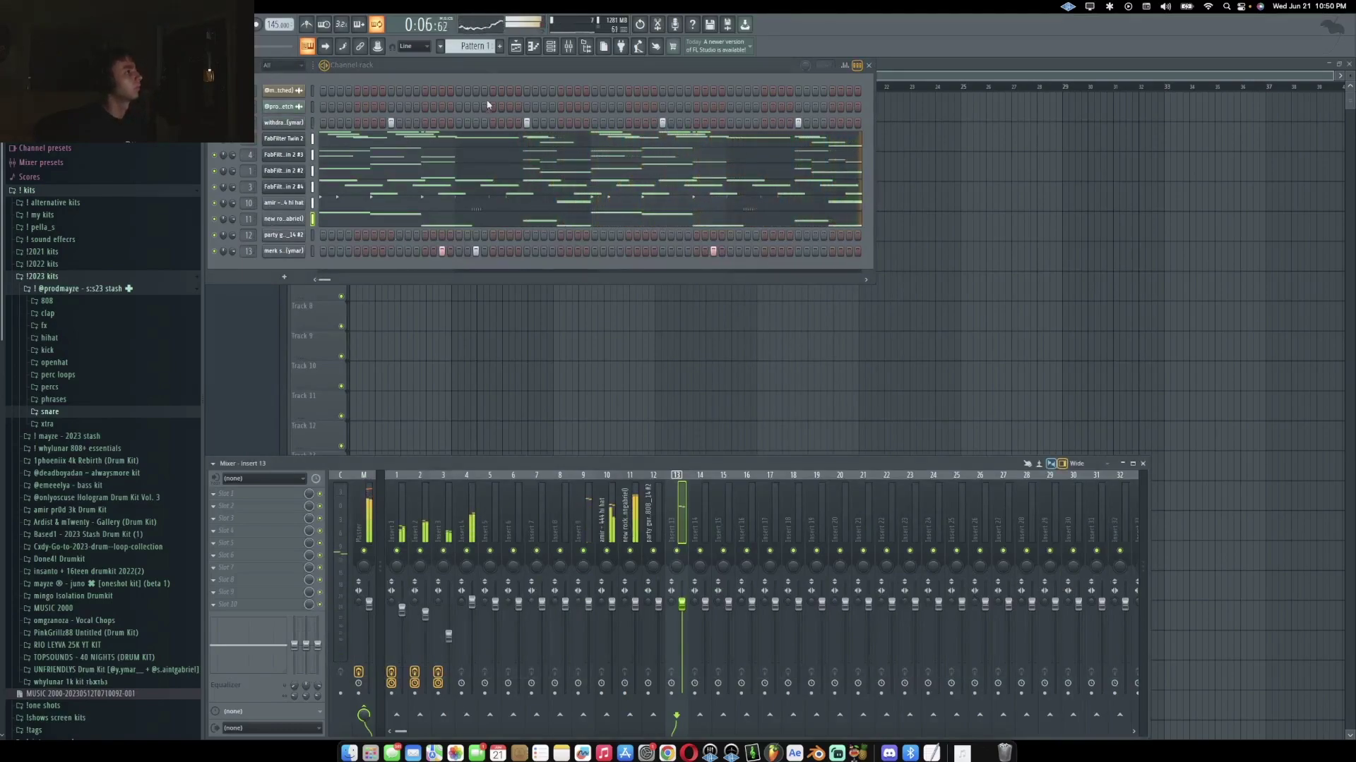
left_click(473, 46)
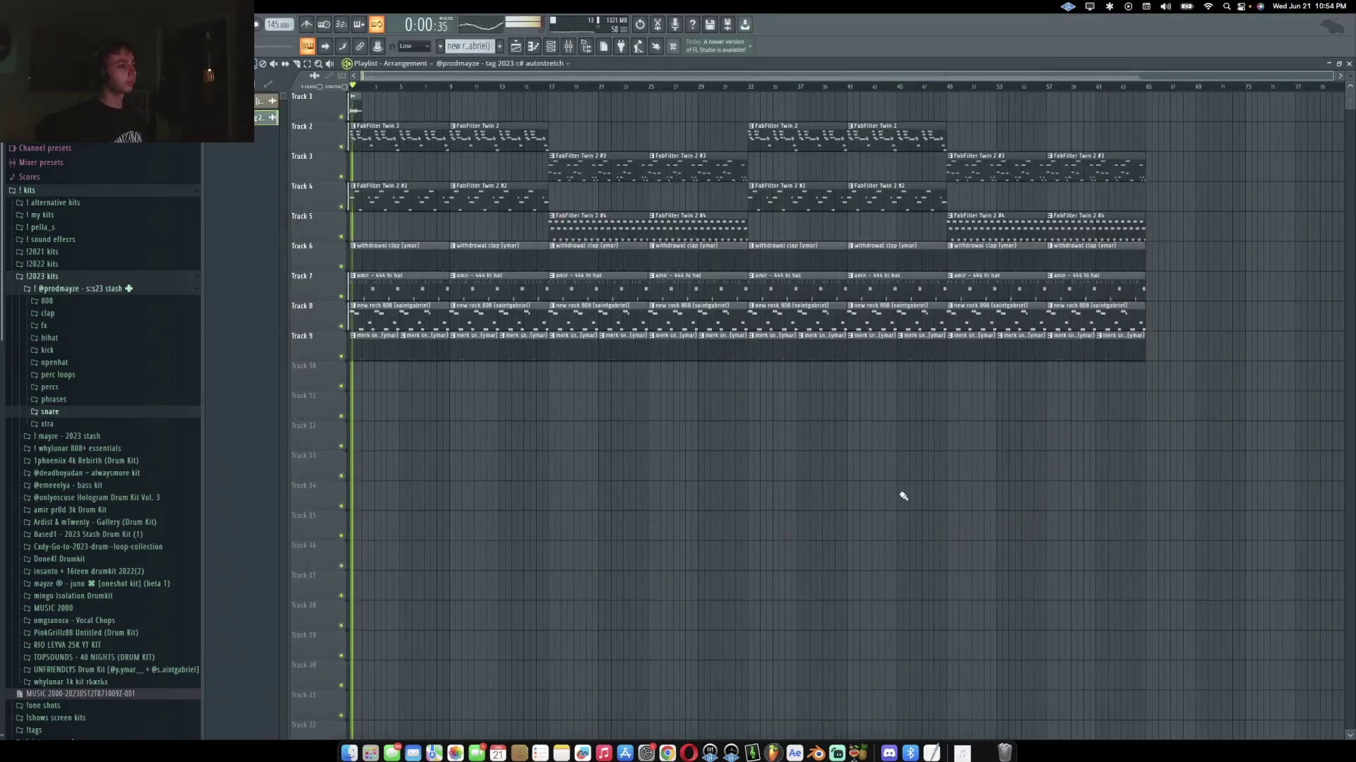